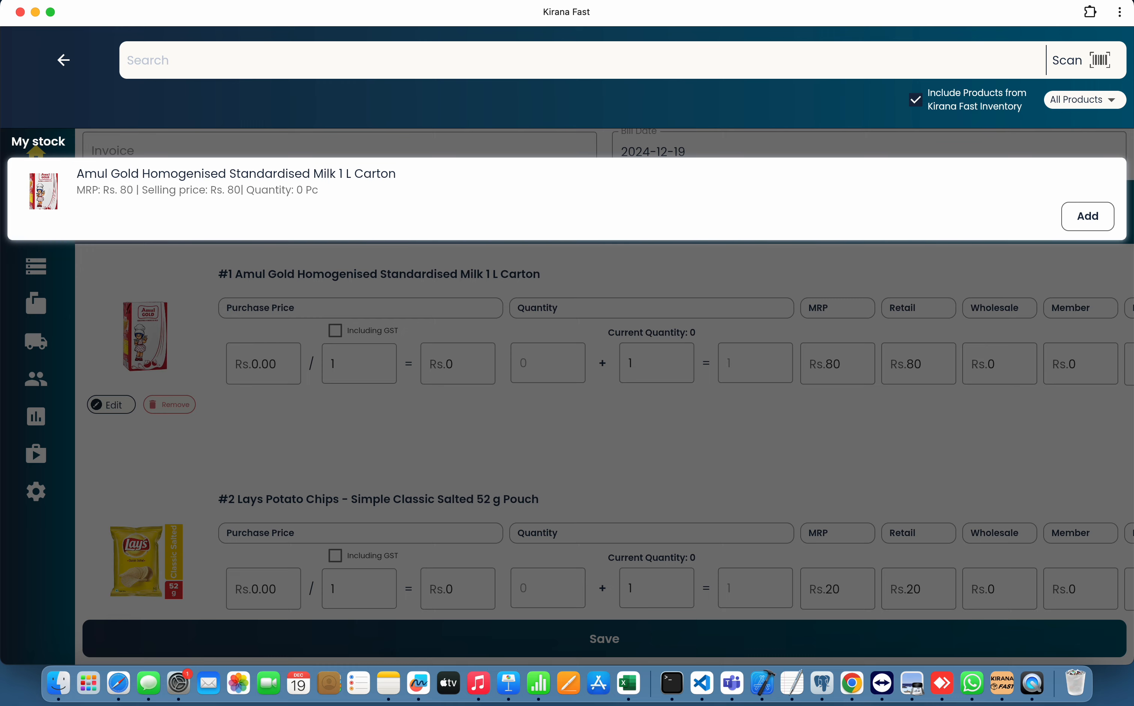
Return to the purchase form, choose test as the supplier, and keep Cash as the payment method.
left_click(369, 427)
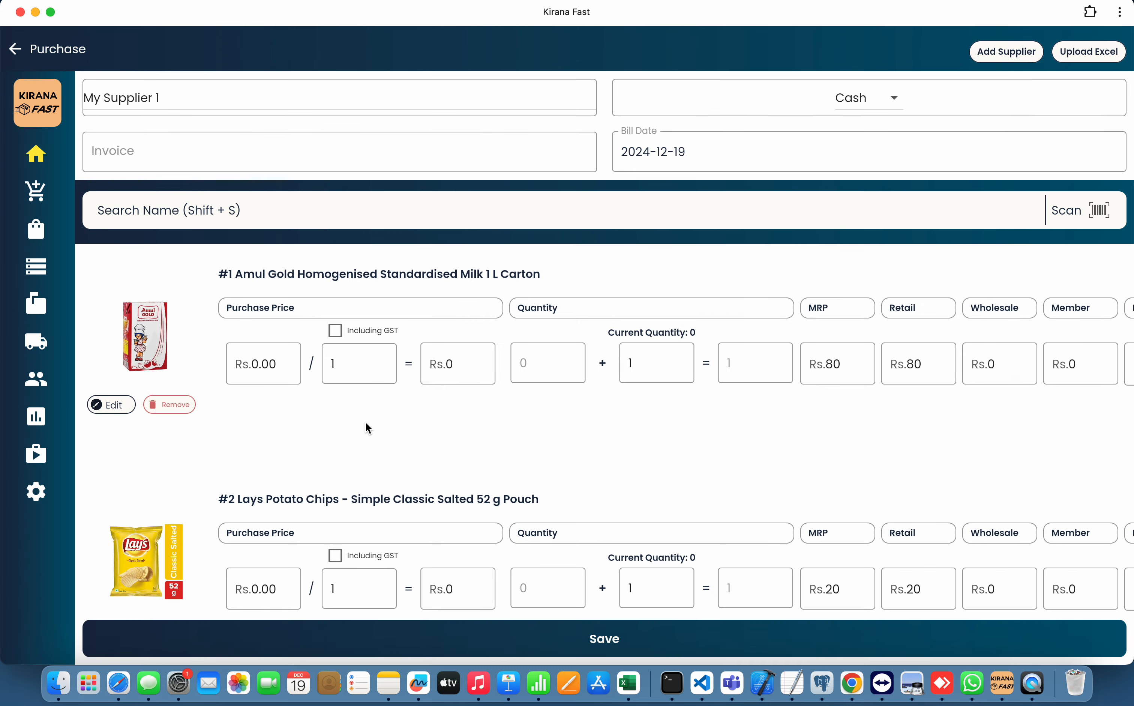
left_click(219, 102)
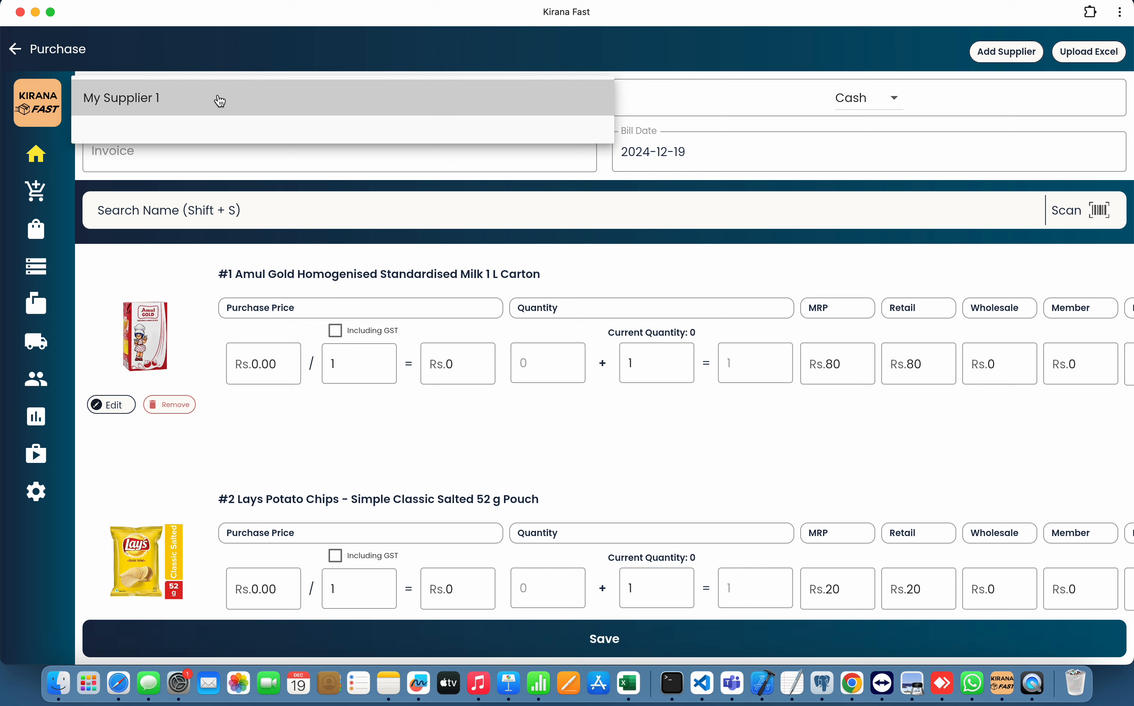
left_click(176, 130)
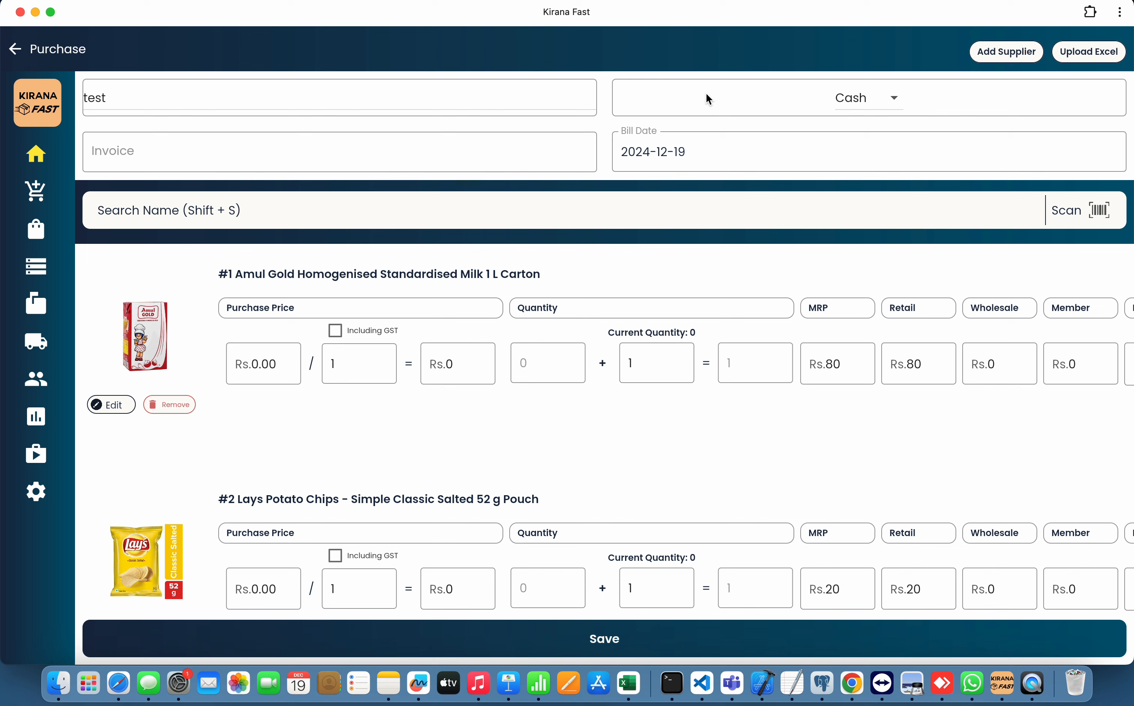
left_click(902, 107)
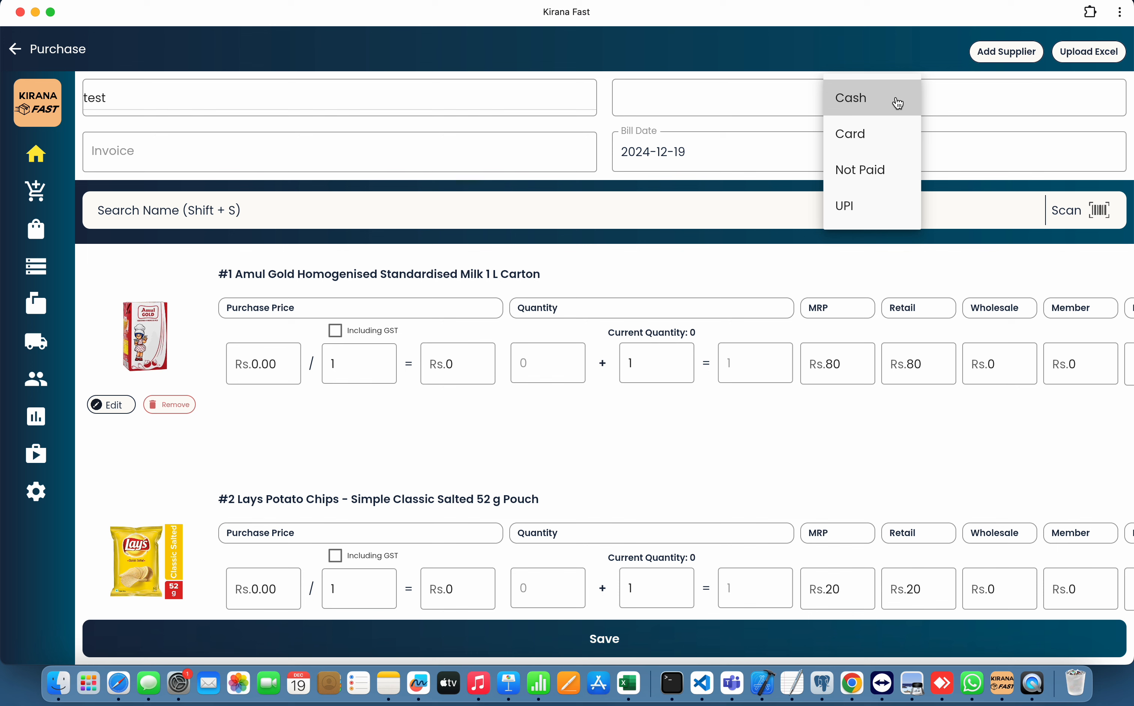
left_click(346, 163)
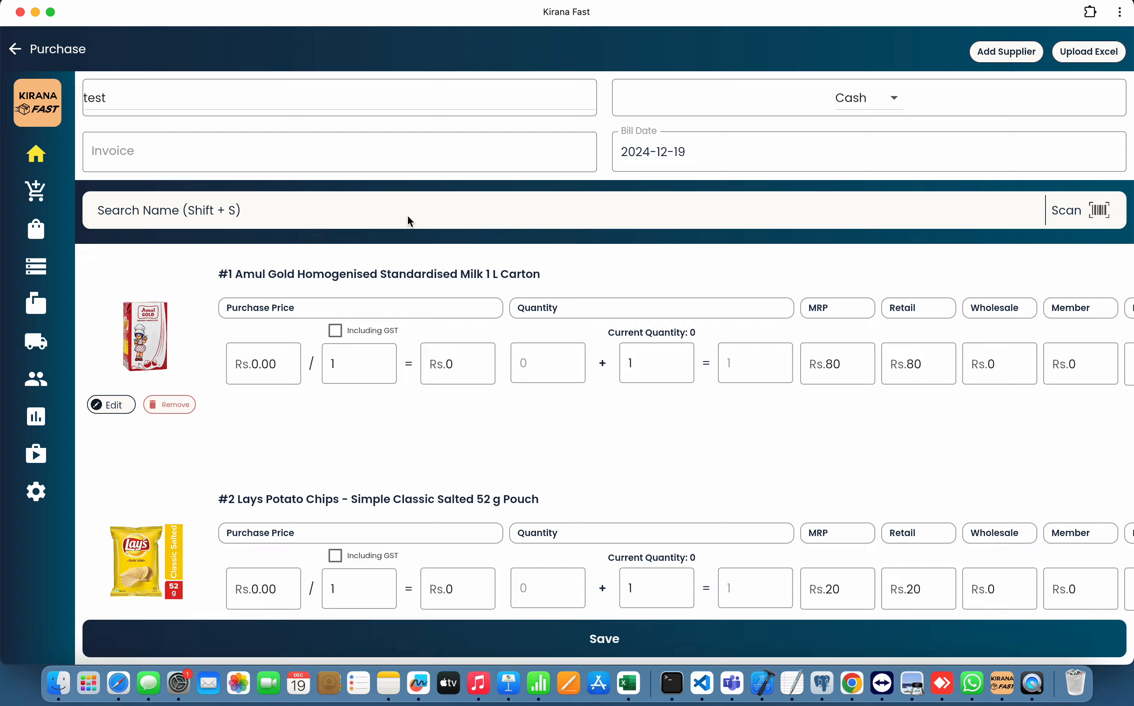
Search the products for "ric", look through the matches, and clear the search.
scroll(409, 218, "down", 2)
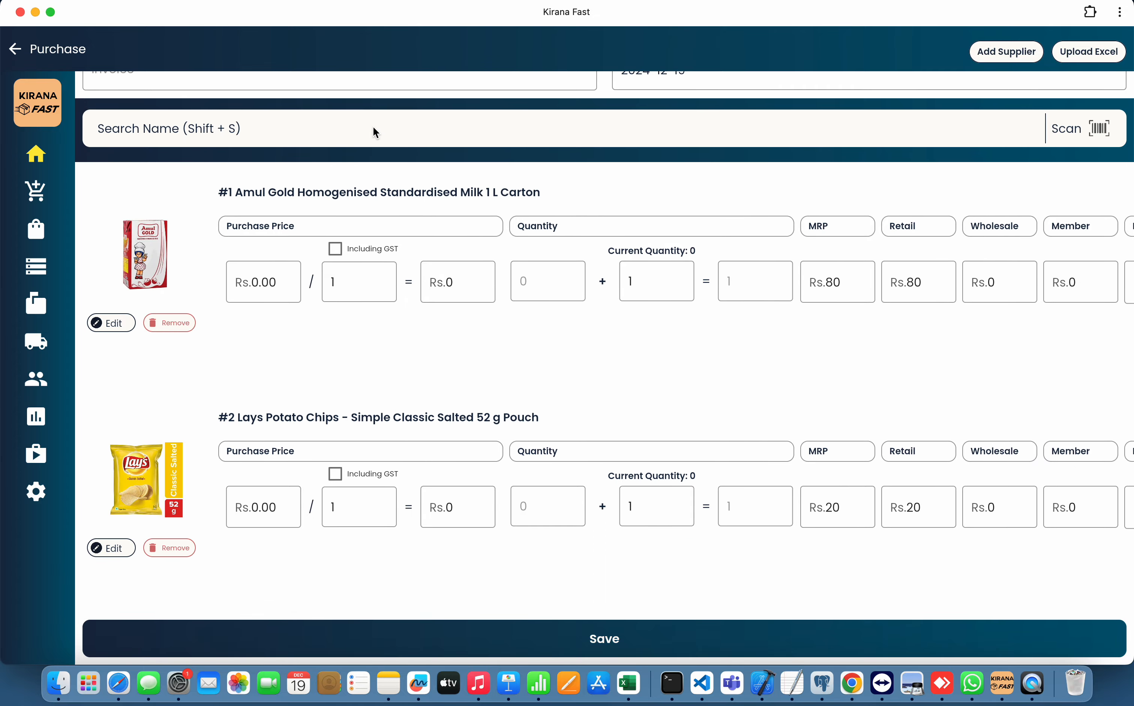
left_click(376, 132)
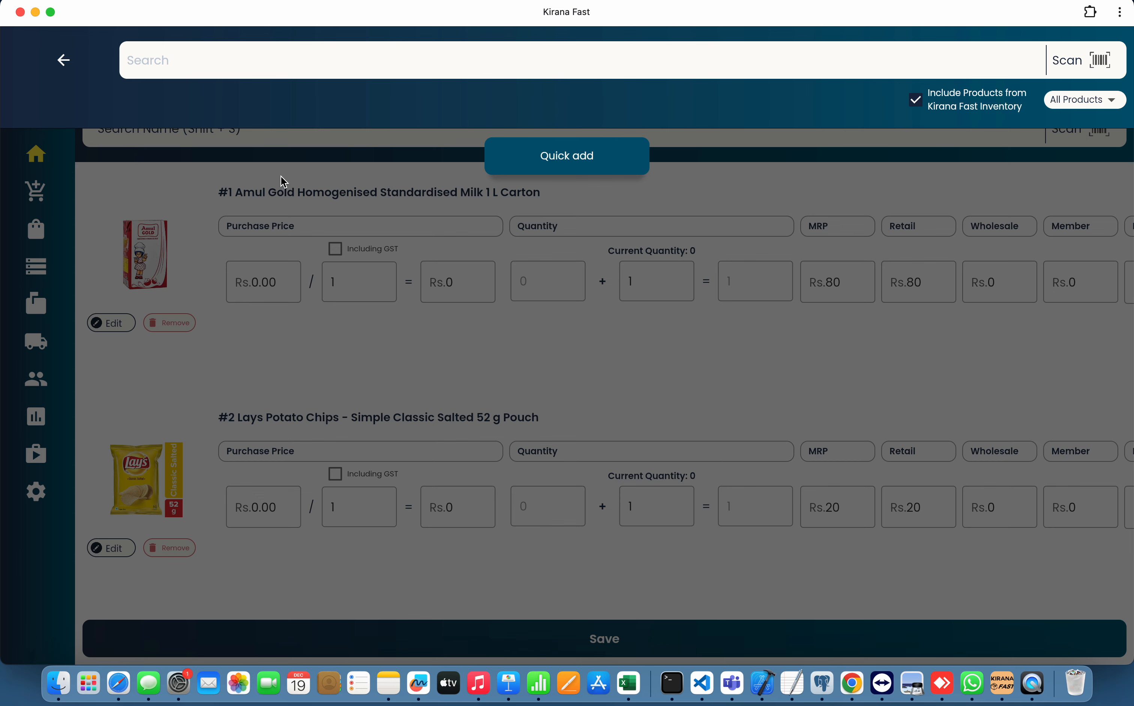
type("ric")
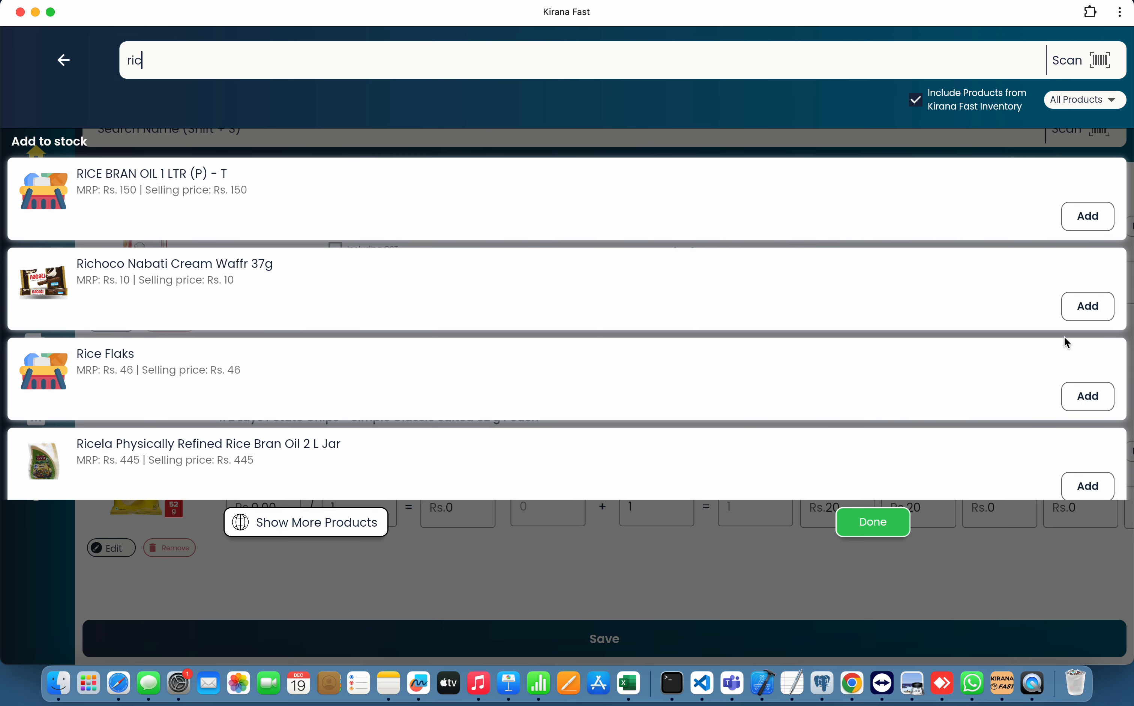
scroll(1066, 341, "down", 2)
scroll(1067, 343, "up", 2)
key("BackSpace")
key("BackSpace")
key("BackSpace")
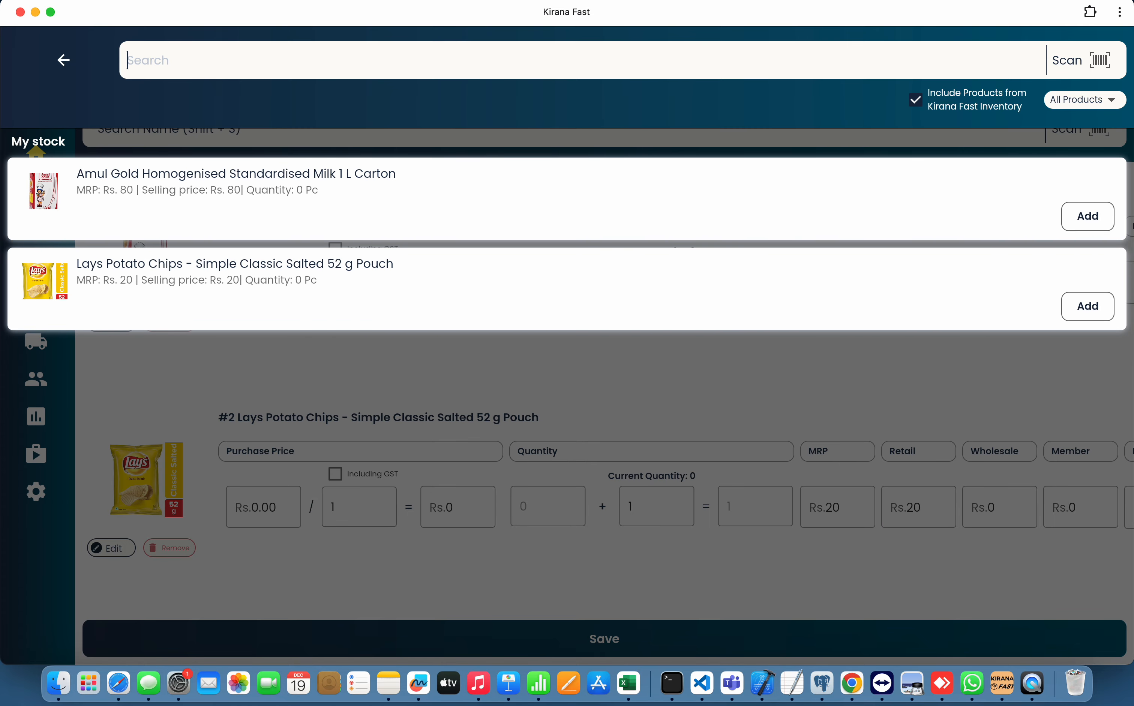
Search the products for "am", clear the search, and return to the purchase form.
type("am")
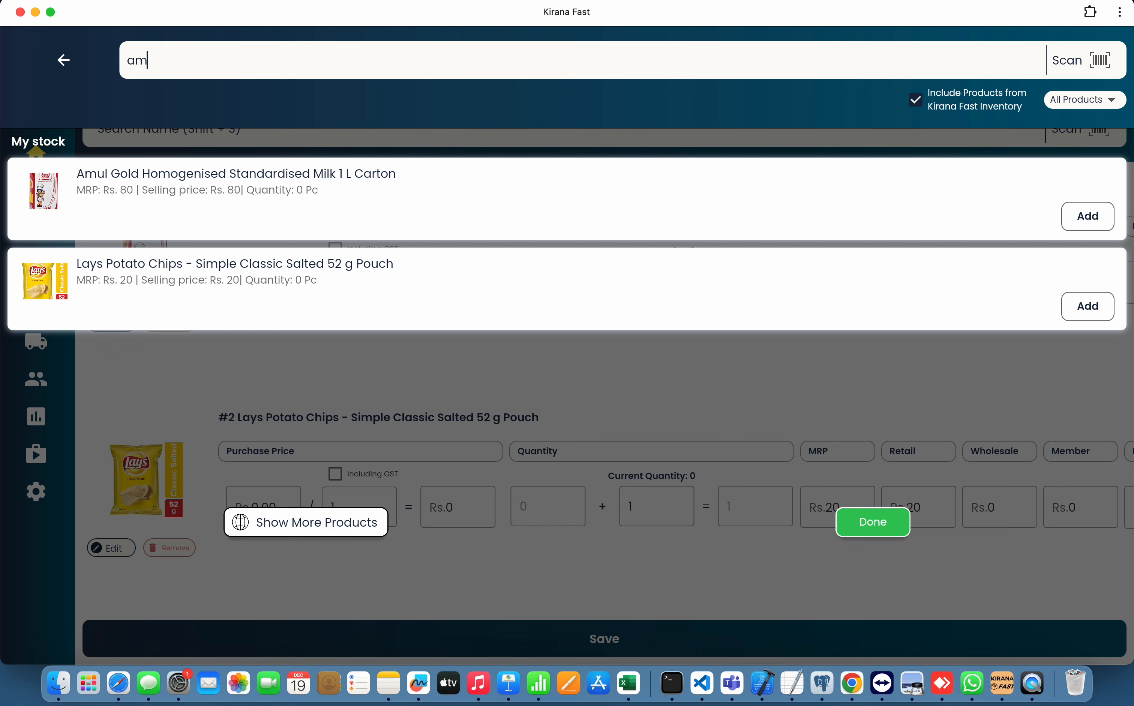
key("BackSpace")
key("BackSpace")
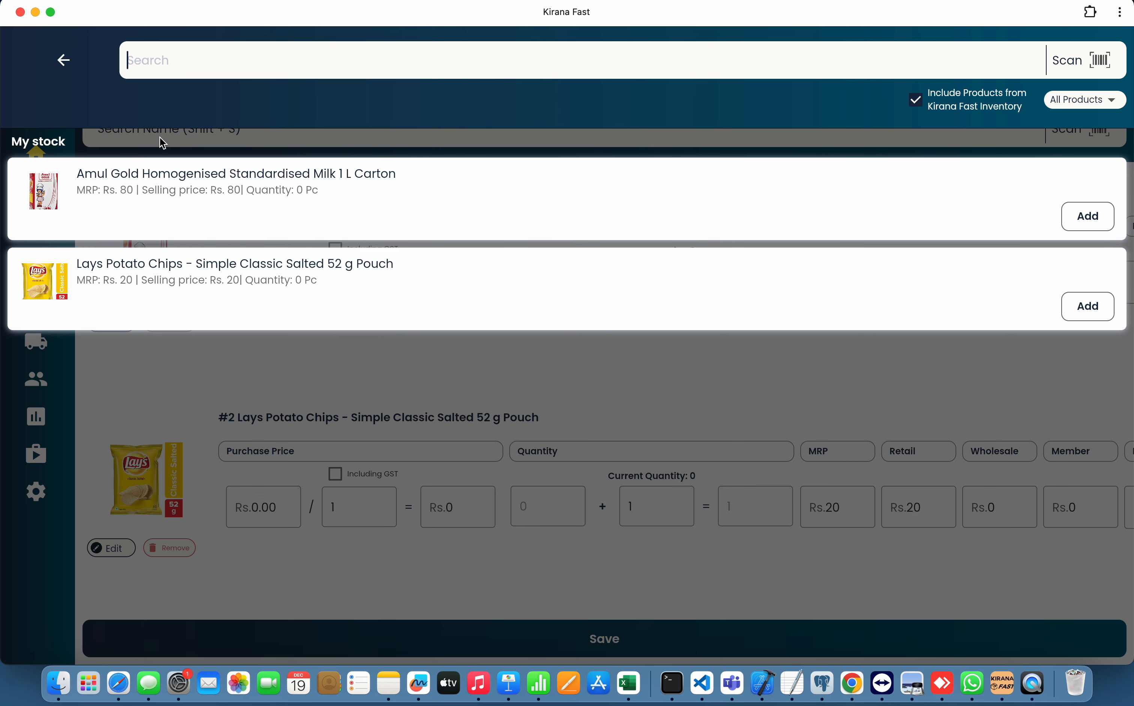
left_click(64, 61)
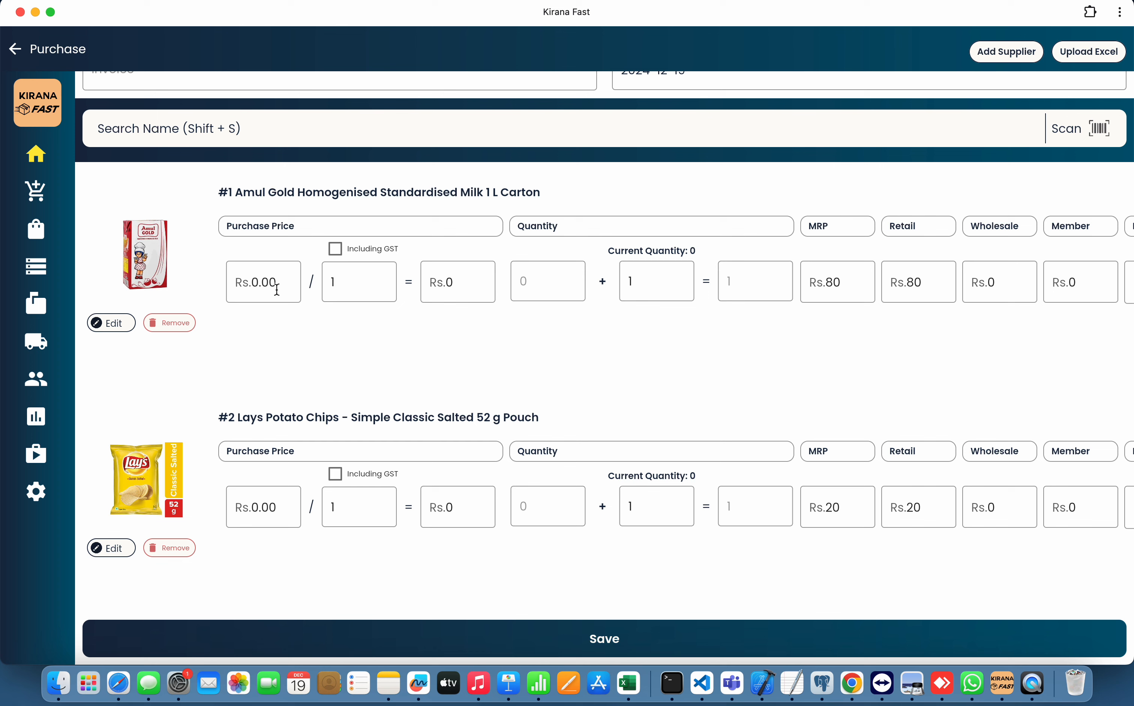
Set the Amul Gold milk's purchase price to Rs. 500 for 10 units.
key("BackSpace")
key("BackSpace")
key("BackSpace")
key("BackSpace")
type("500")
left_click(365, 273)
type("0")
Set the Amul Gold milk's retail price to Rs. 75.
scroll(582, 307, "right", 3)
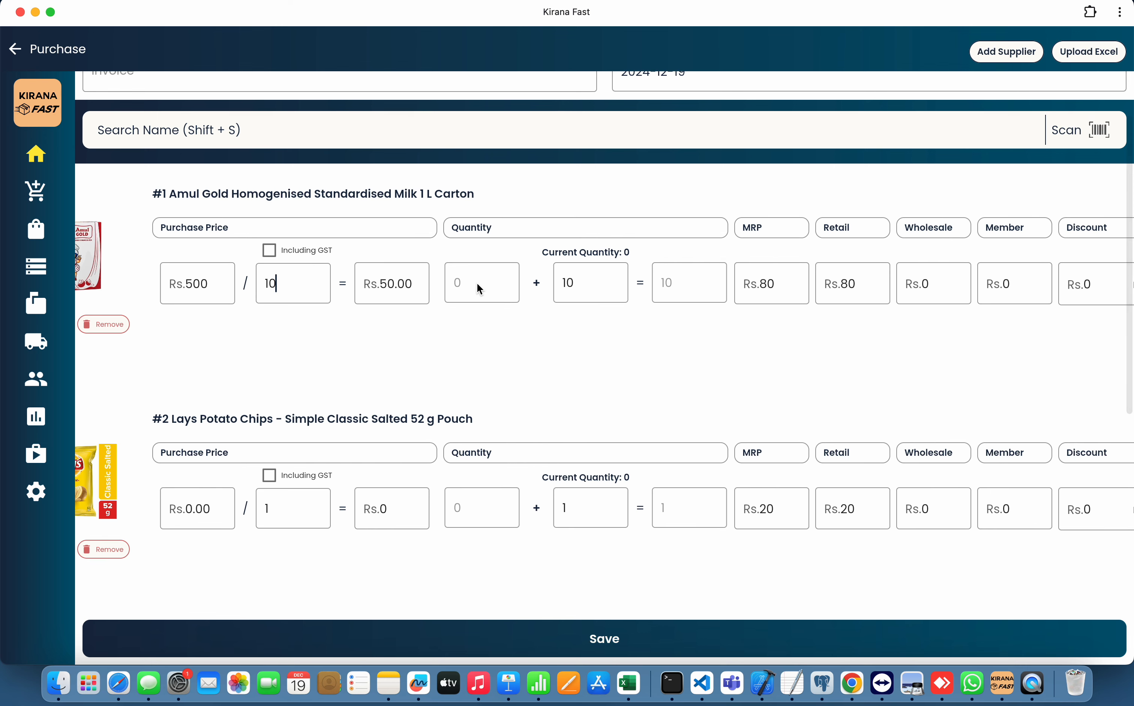
left_click(608, 281)
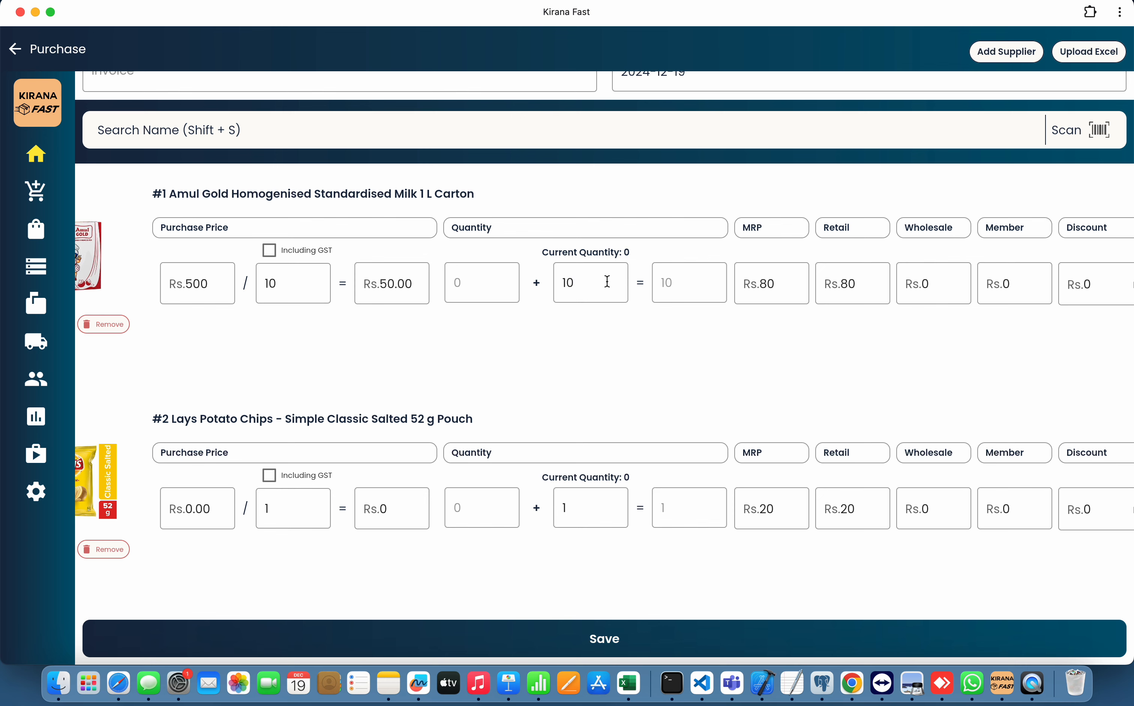
scroll(608, 285, "right", 1)
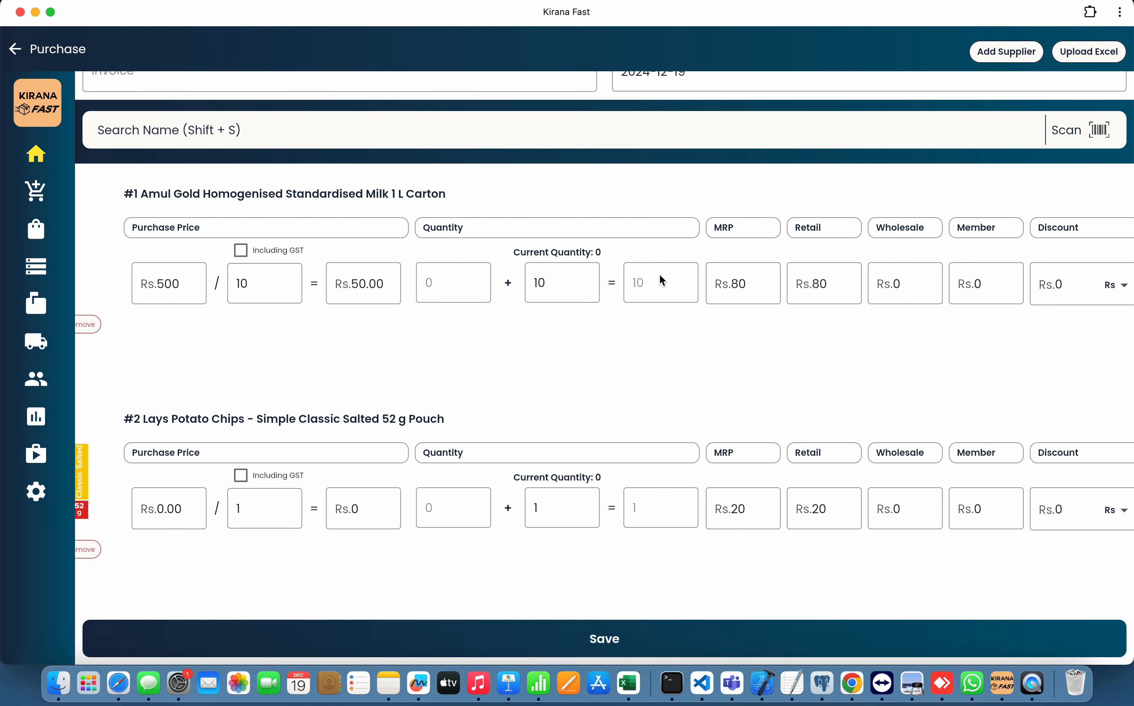
scroll(653, 320, "right", 3)
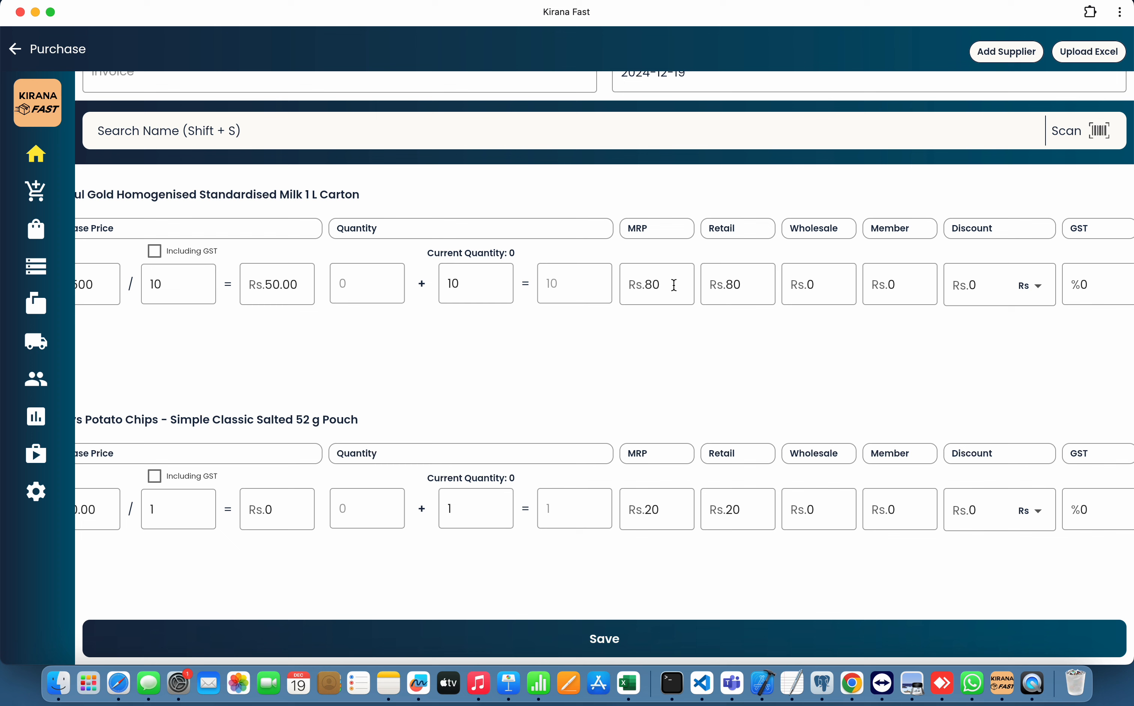
left_click(739, 293)
key("BackSpace")
key("BackSpace")
type("75")
Set the GST rate of the Amul Gold milk to 5%.
scroll(828, 313, "right", 3)
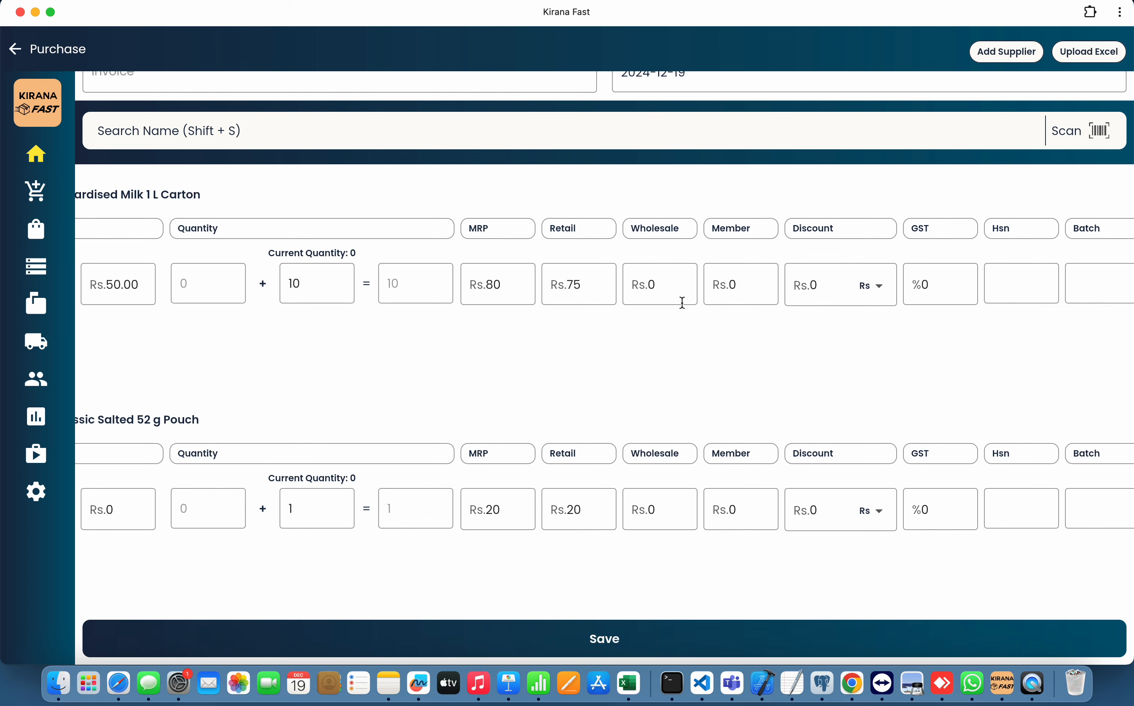
scroll(662, 311, "right", 2)
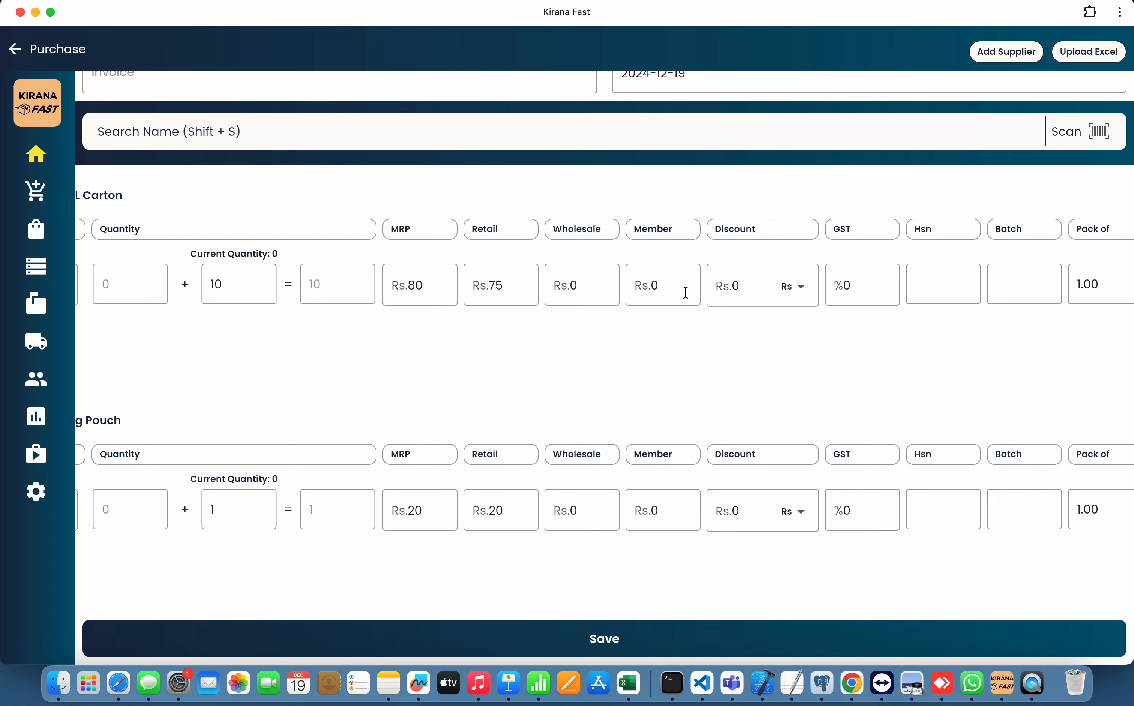
left_click(865, 290)
key("BackSpace")
type("5")
Set the Lays Potato Chips' total purchase price to Rs. 800.
scroll(1034, 304, "up", 1)
scroll(1034, 304, "left", 1)
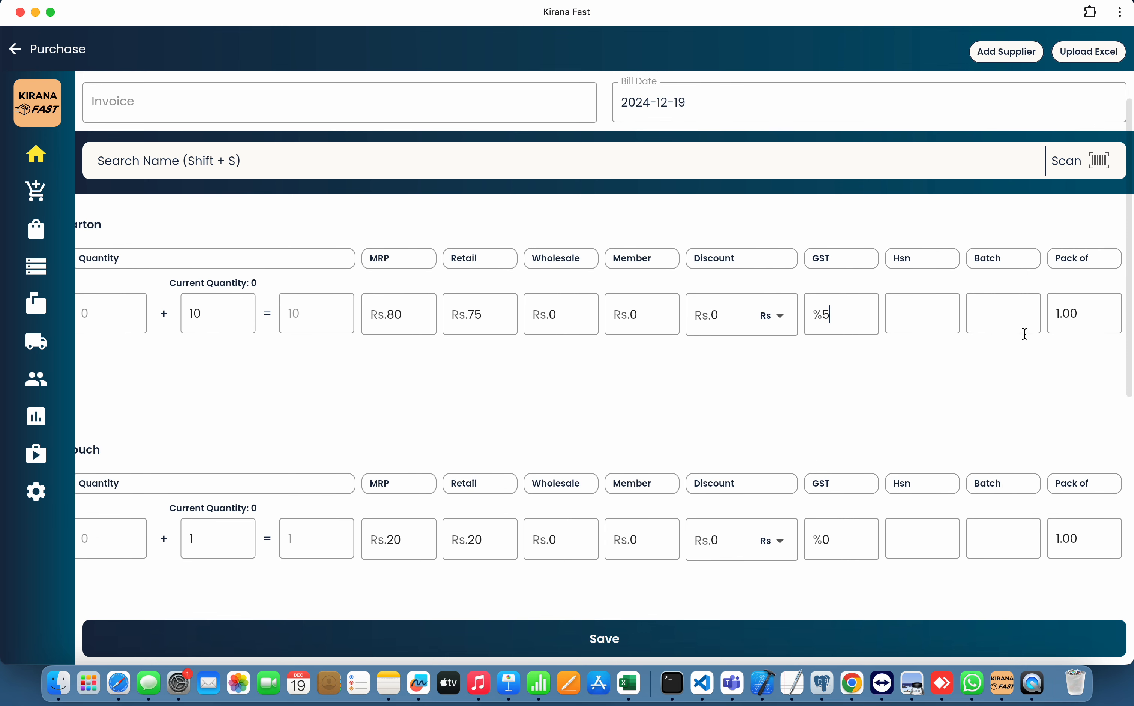
scroll(1005, 372, "left", 5)
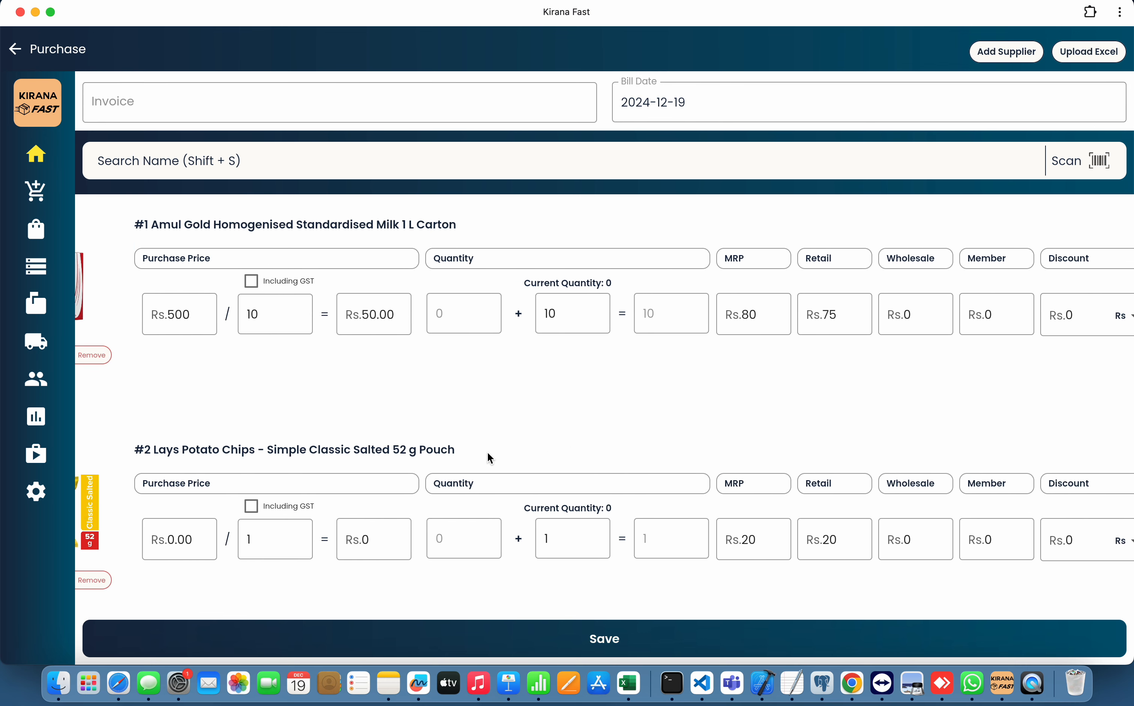
scroll(496, 452, "down", 3)
scroll(496, 452, "left", 1)
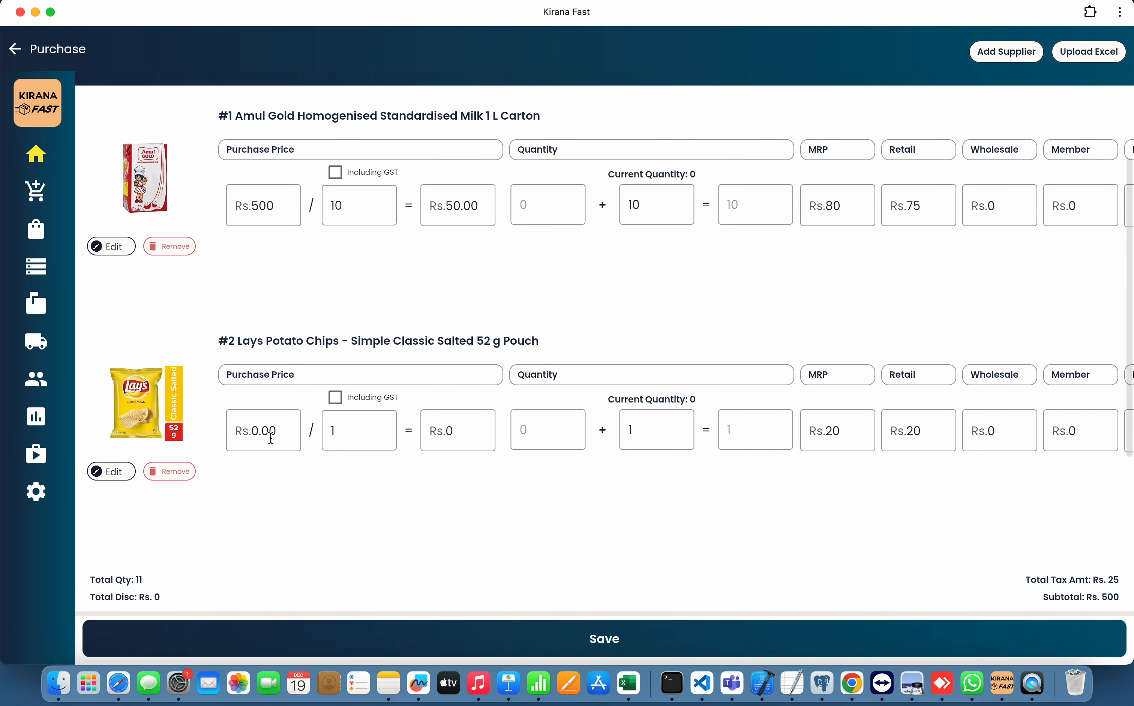
left_click(271, 439)
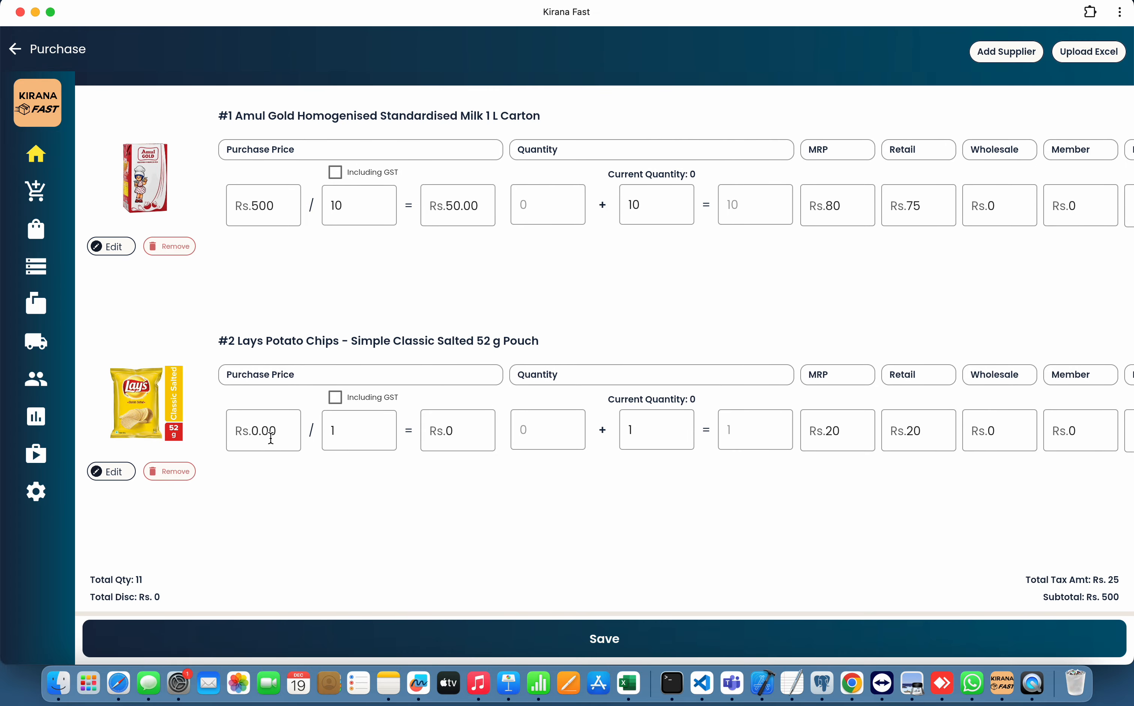
key("BackSpace")
key("BackSpace")
key("BackSpace")
type("80")
key("BackSpace")
type("0")
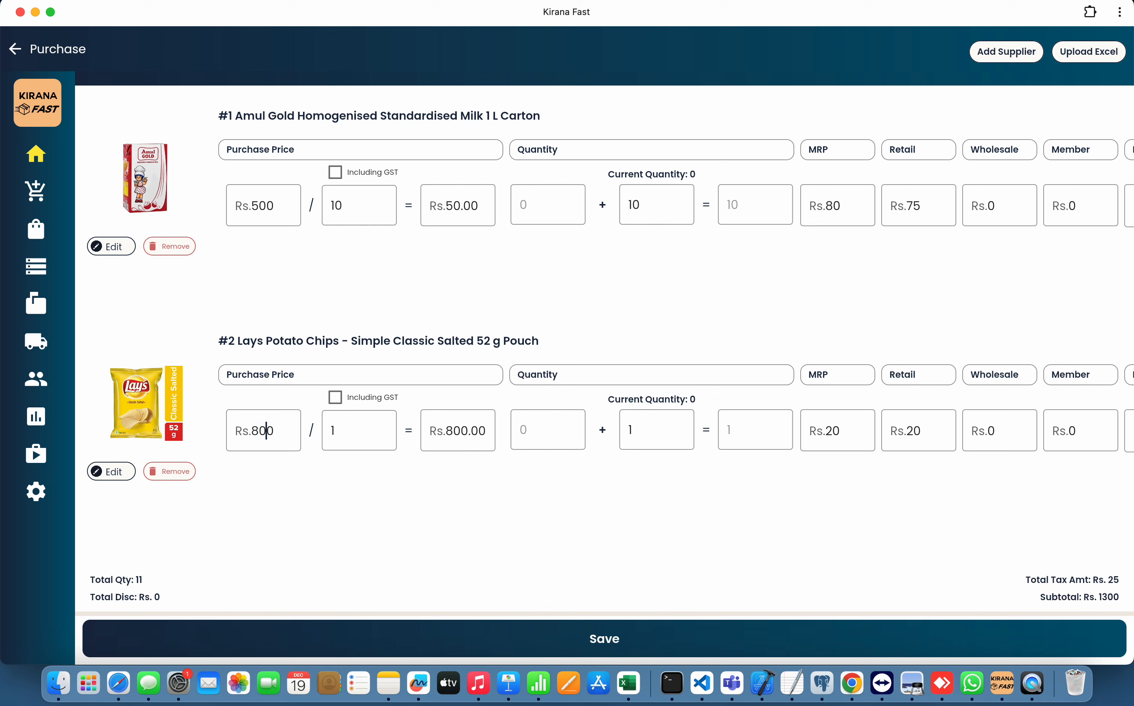
Set the number of units covered by the Lays Potato Chips' purchase price to 100.
left_click(360, 440)
key("BackSpace")
type("100")
Set the wholesale price to Rs. 17 for the Lays Potato Chips and Rs. 70 for the Amul Gold milk.
scroll(661, 427, "right", 5)
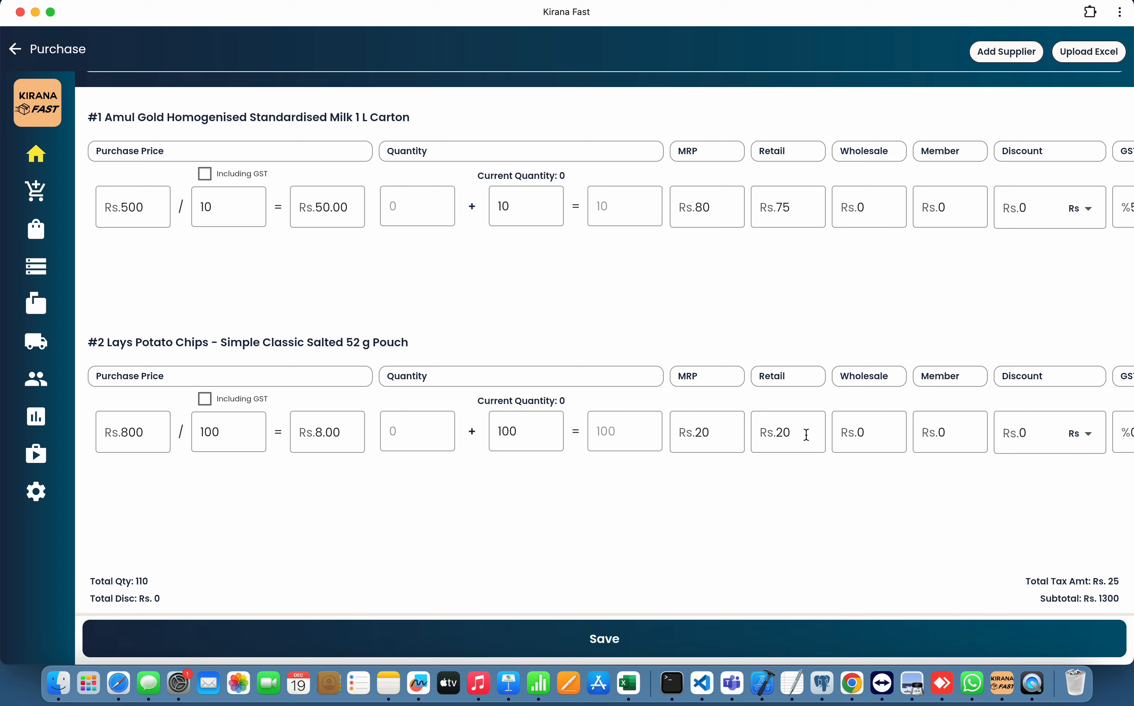
left_click(885, 430)
key("BackSpace")
type("2")
key("BackSpace")
type("17")
left_click(873, 213)
key("BackSpace")
type("70")
Set the member price of the Lays Potato Chips to Rs. 17.
scroll(751, 502, "right", 3)
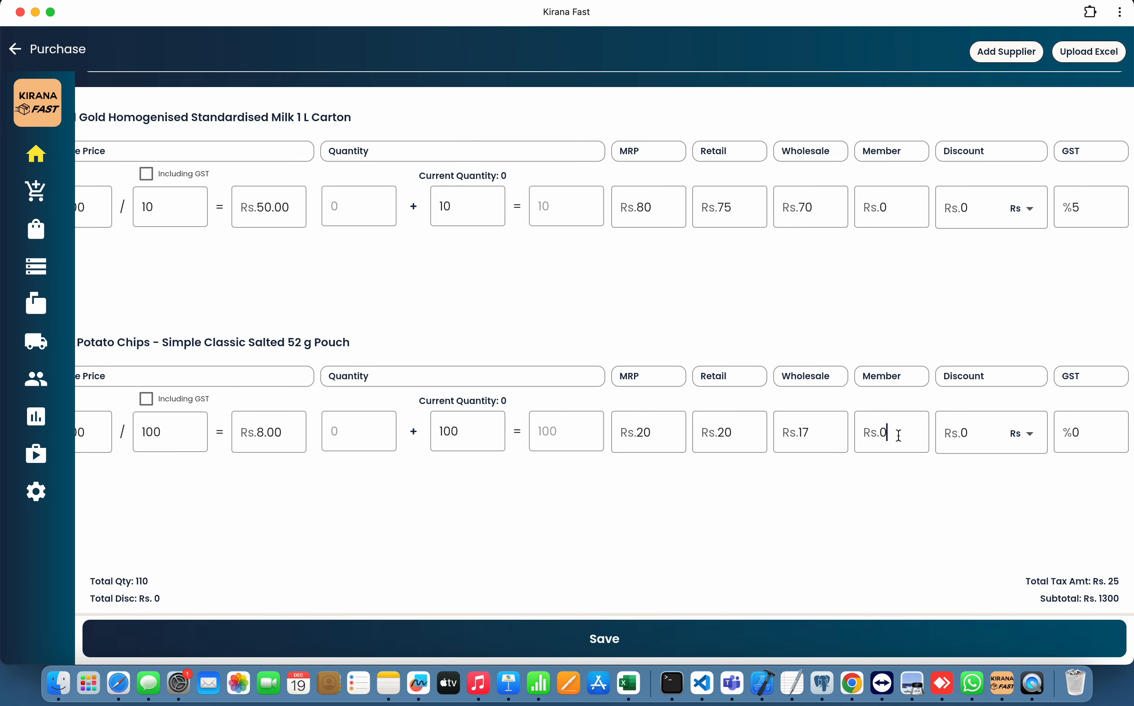
key("BackSpace")
type("17")
Change the Lays Potato Chips' total purchase price to Rs. 1000.
scroll(992, 431, "right", 3)
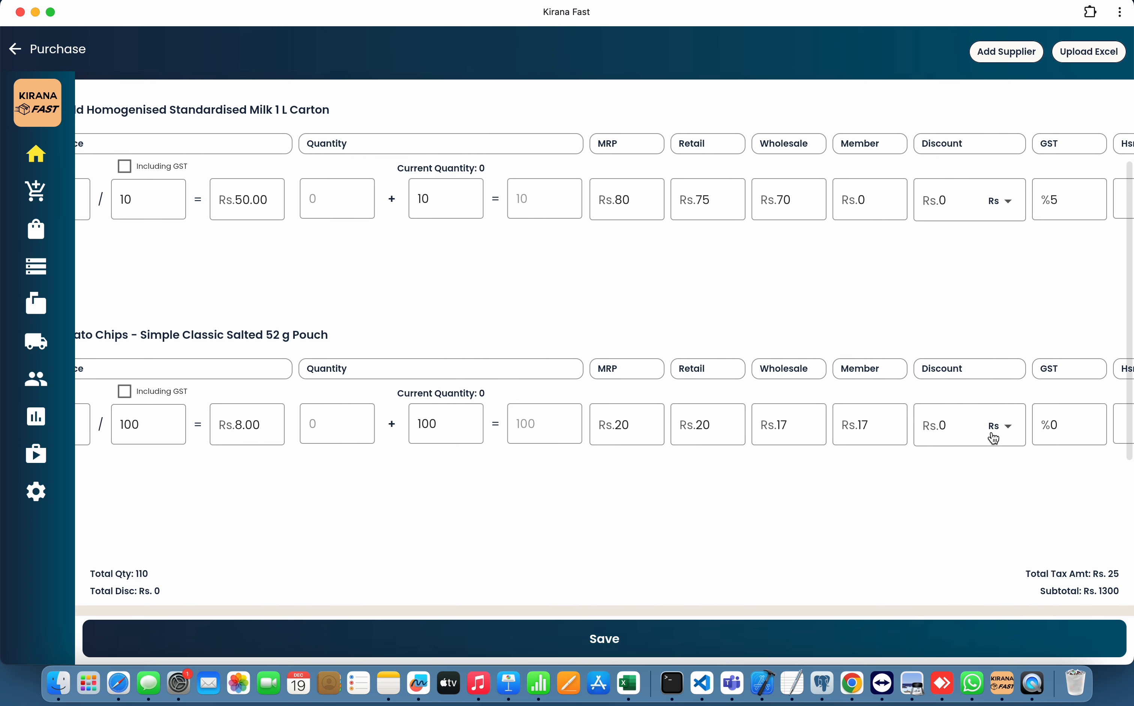
scroll(203, 433, "left", 5)
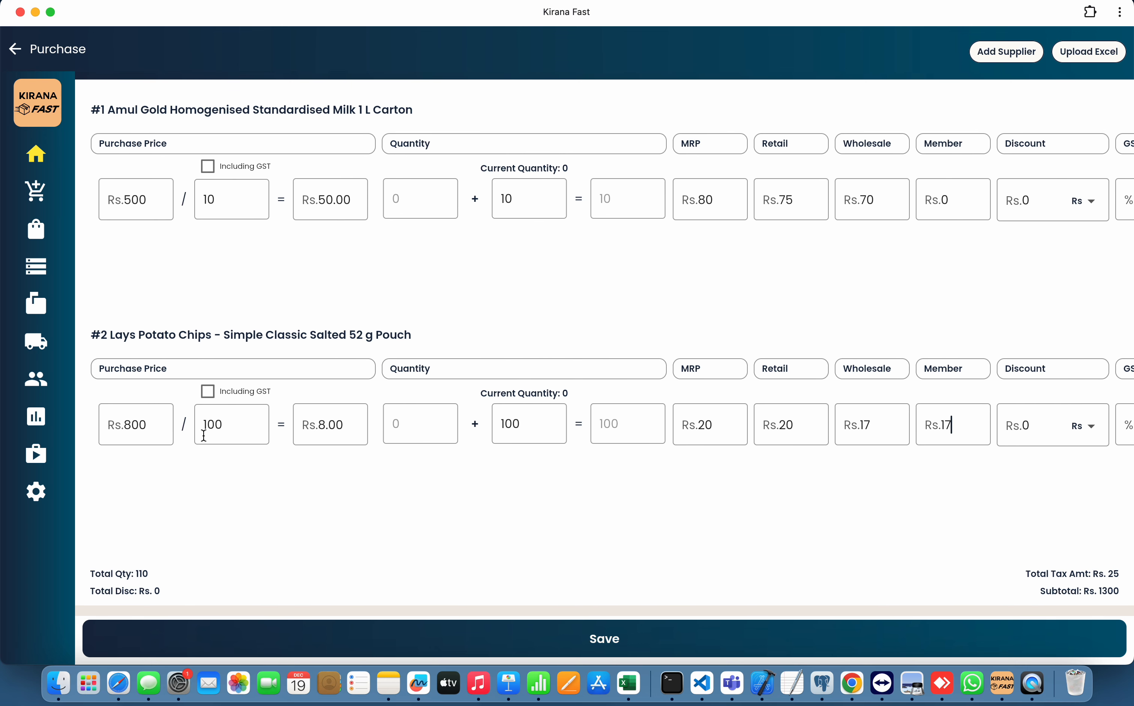
left_click(143, 424)
key("BackSpace")
key("BackSpace")
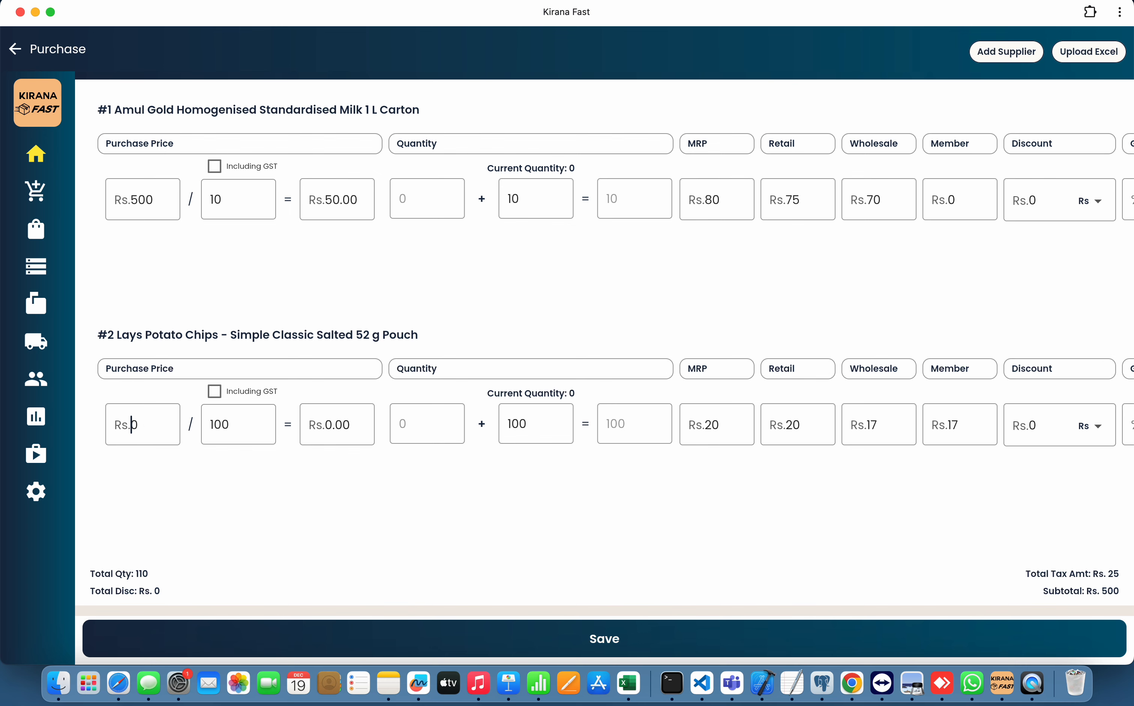
type("1")
type("000")
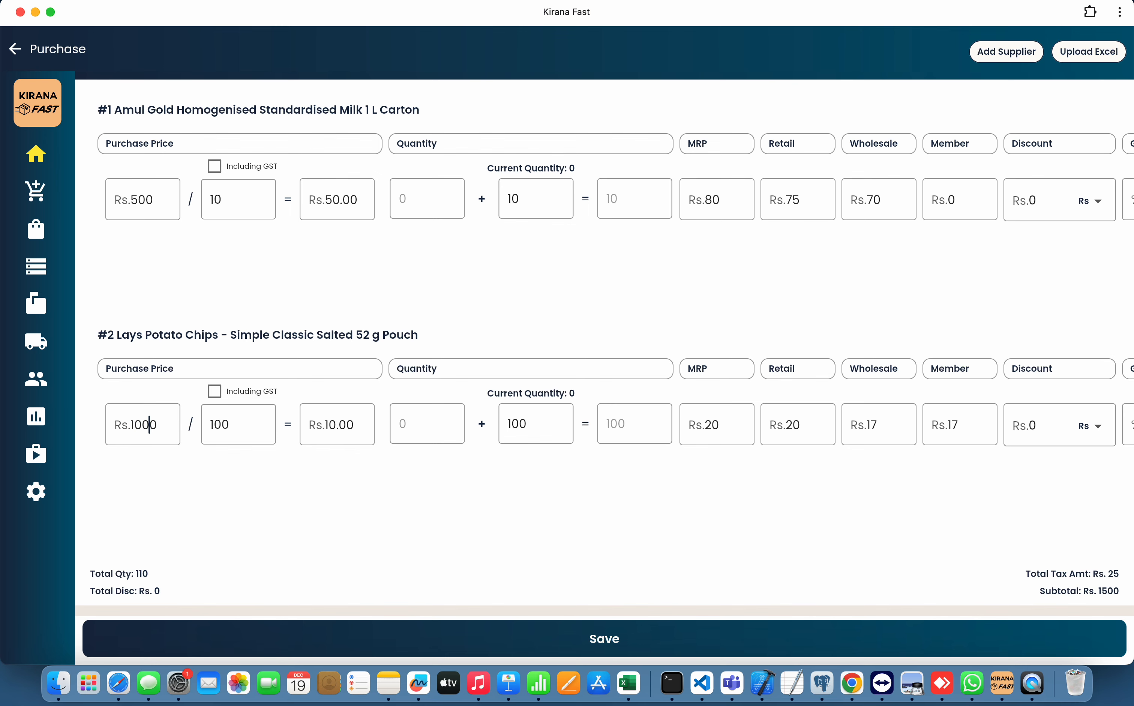
Enter a Rs. 200 discount for the Lays Potato Chips and decline to leave the purchase form.
scroll(491, 448, "right", 3)
scroll(491, 450, "right", 1)
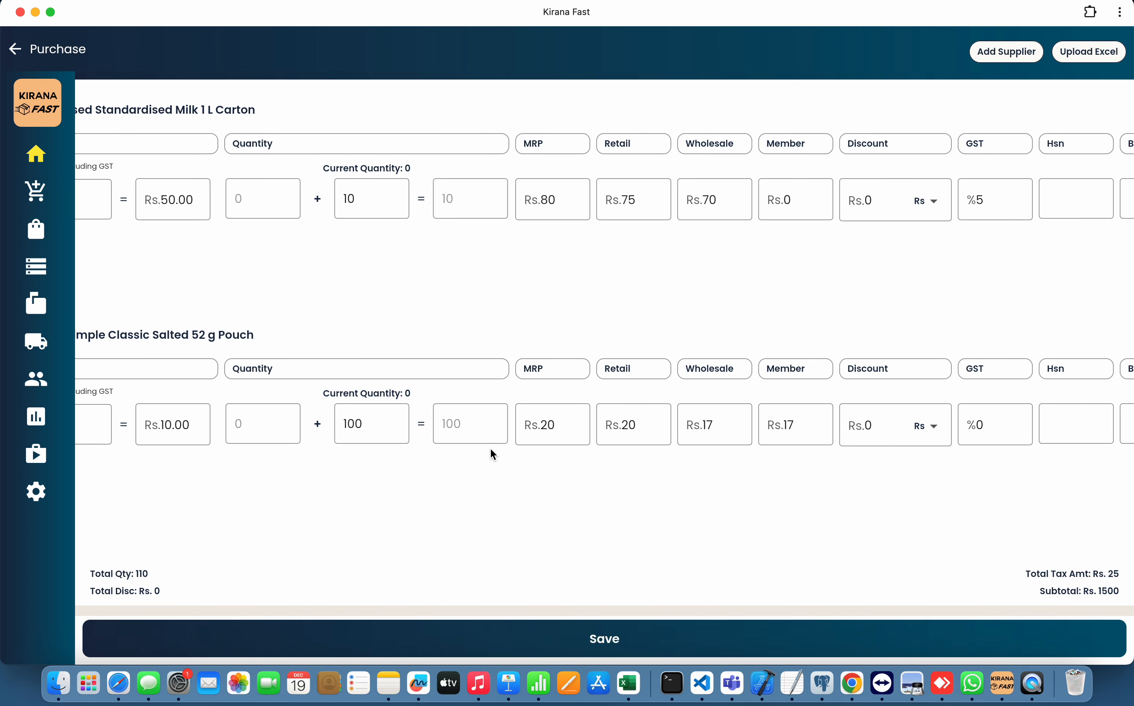
scroll(949, 442, "right", 3)
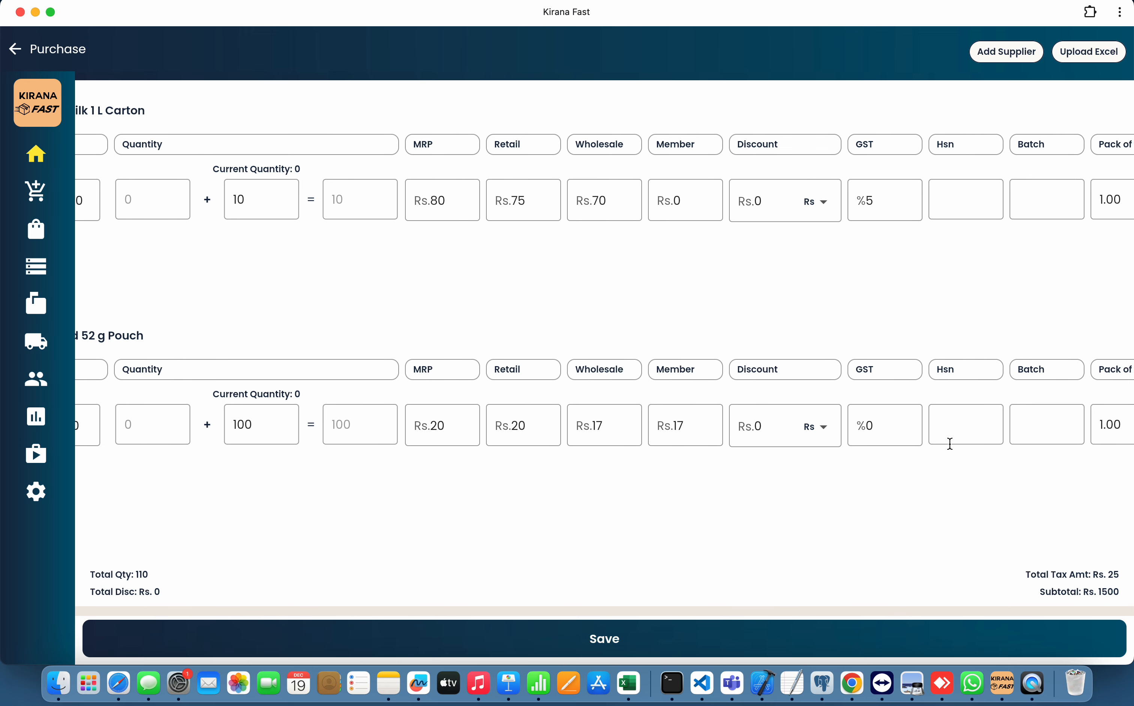
scroll(845, 437, "right", 1)
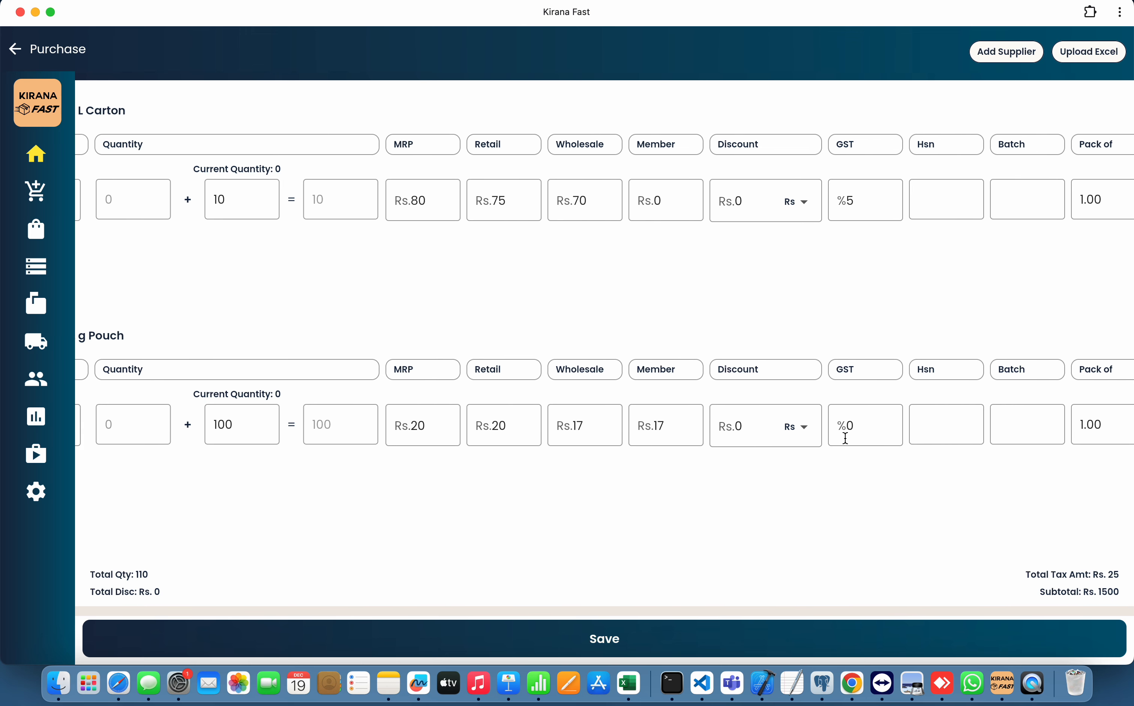
left_click(743, 432)
type("200")
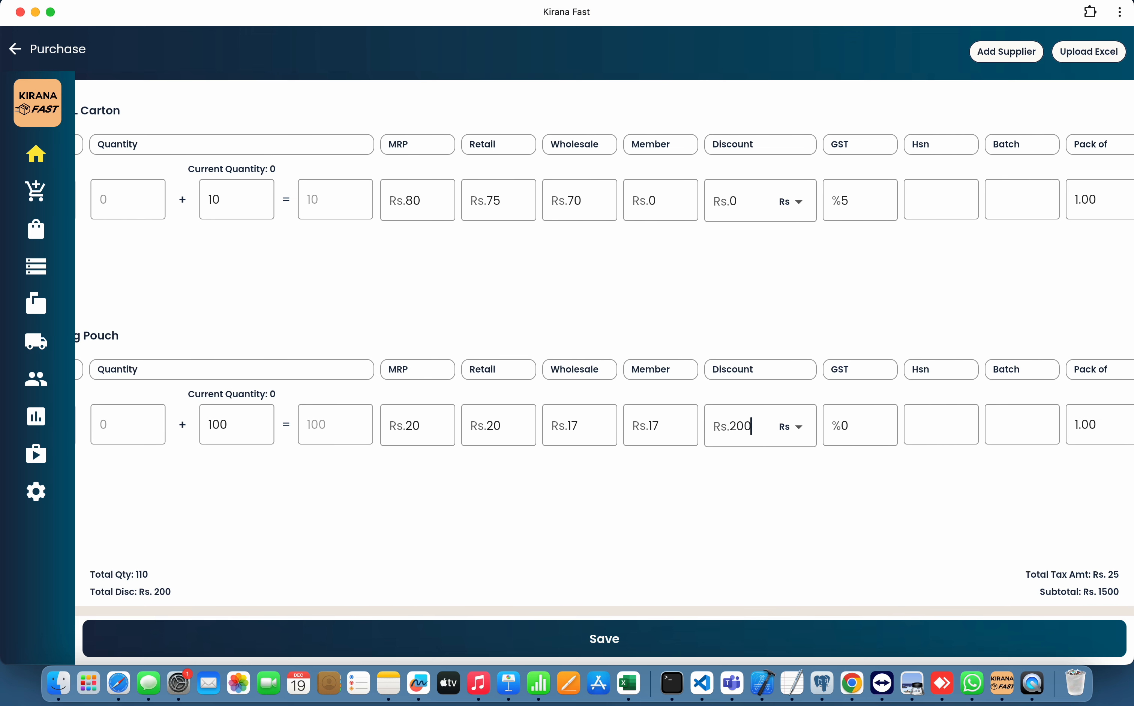
scroll(550, 462, "left", 5)
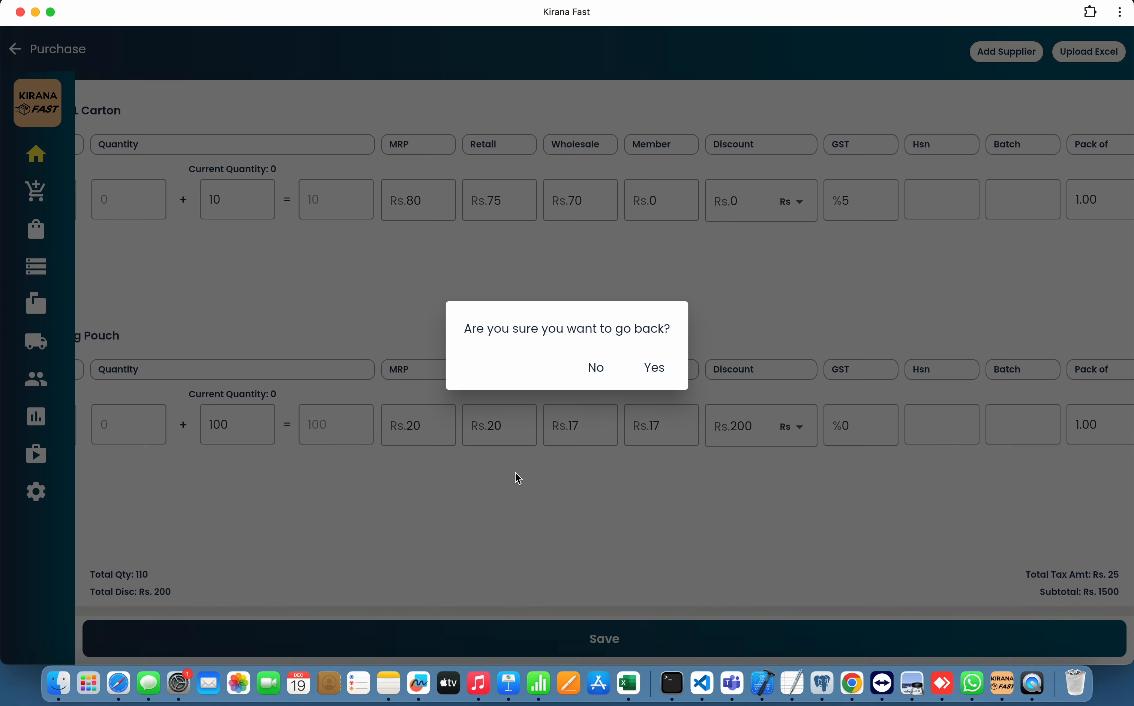
left_click(596, 369)
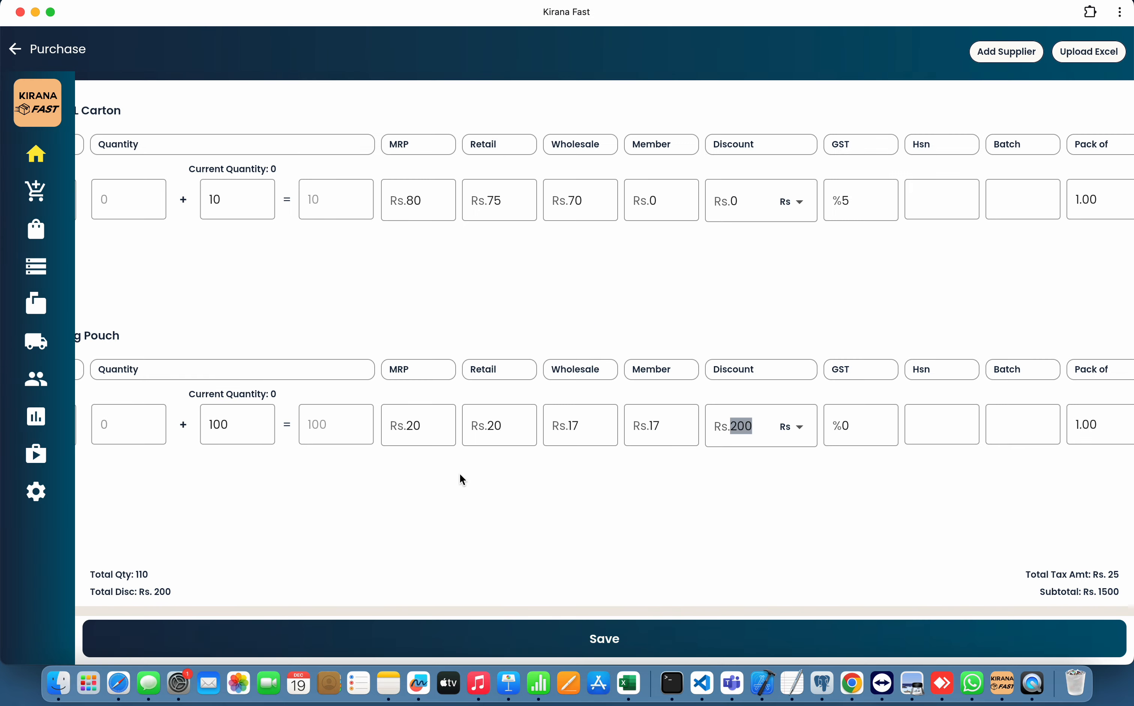
Set the GST of the Lays Potato Chips to 12%.
scroll(651, 479, "down", 3)
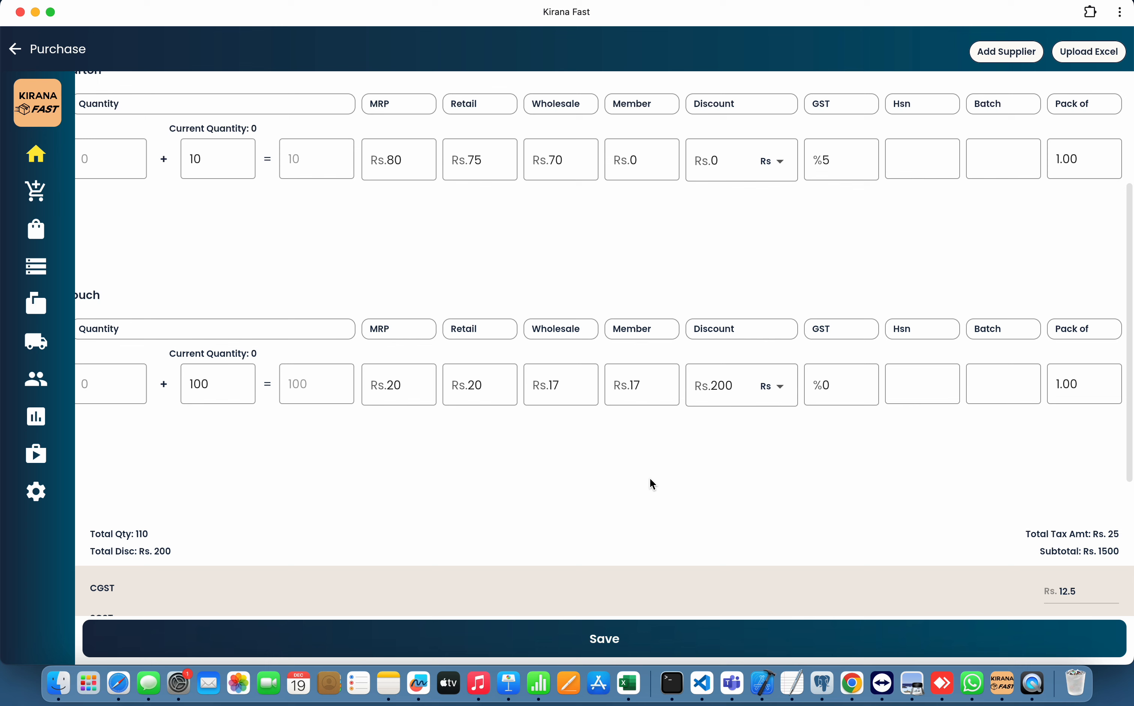
scroll(1024, 394, "down", 5)
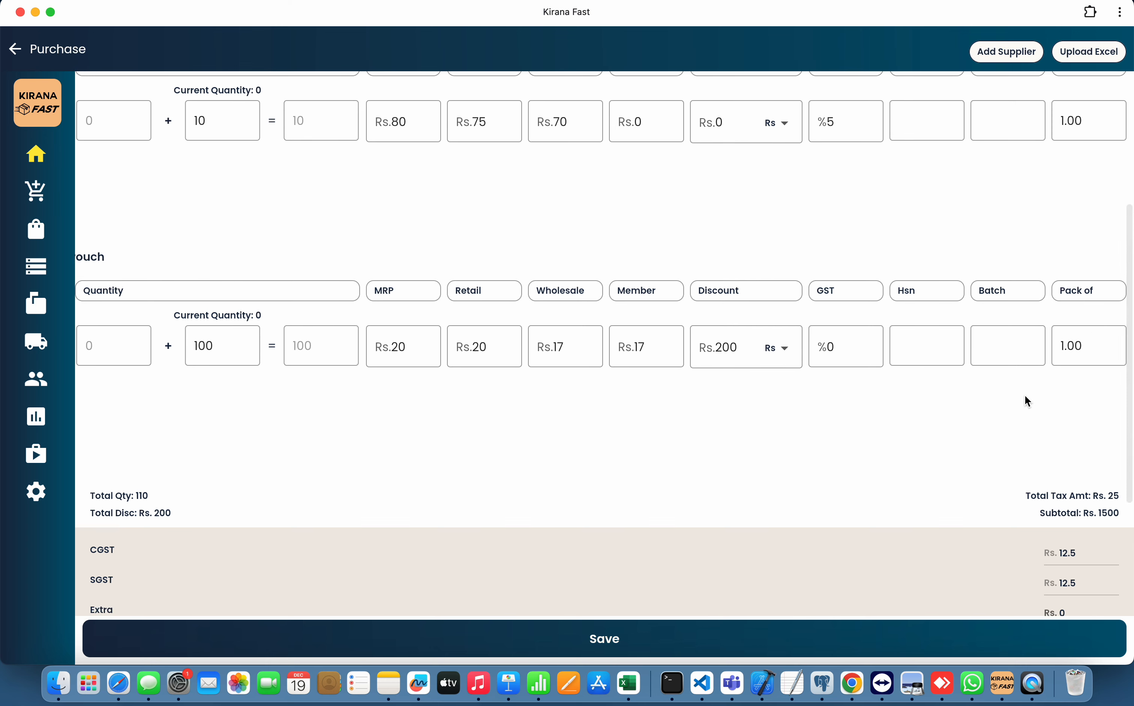
scroll(1025, 395, "up", 4)
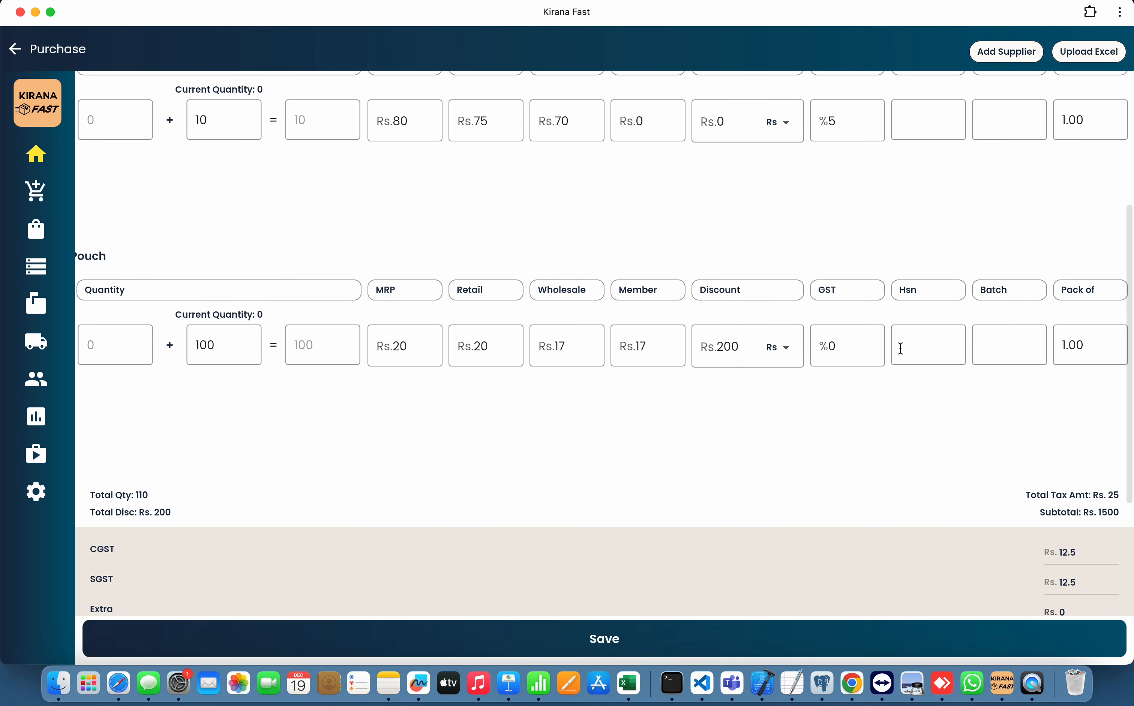
type("12")
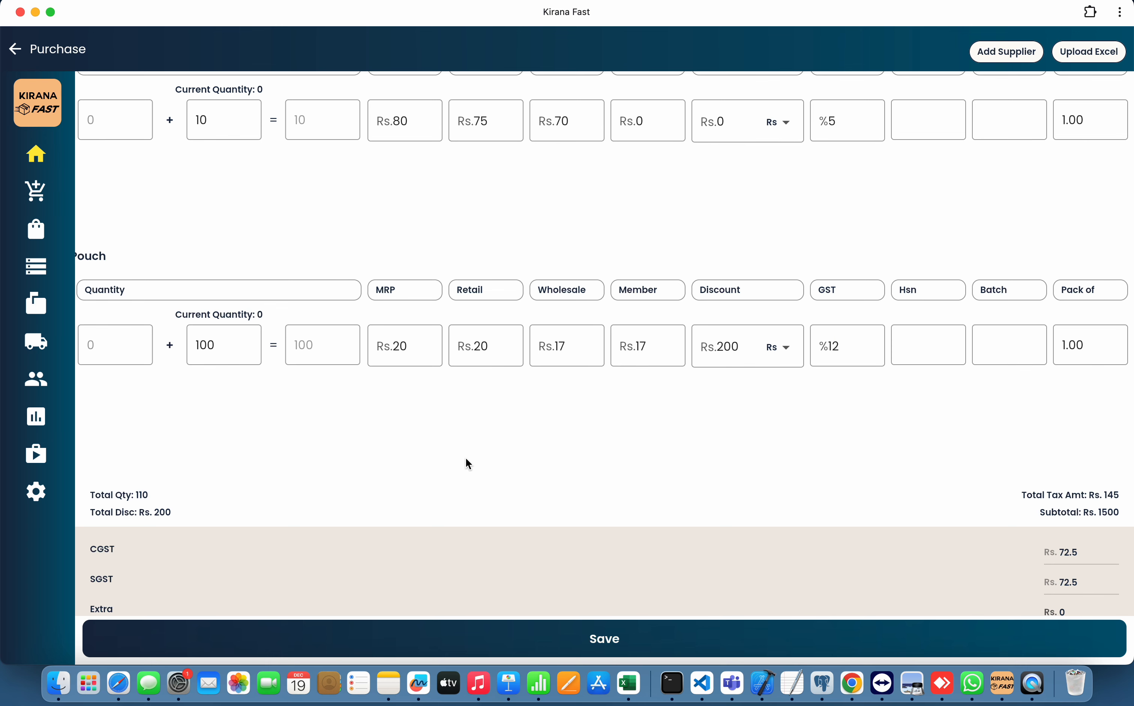
Mark the Lays Potato Chips' purchase price as including GST, and revert it to excluding GST.
left_click_drag(466, 457, 556, 455)
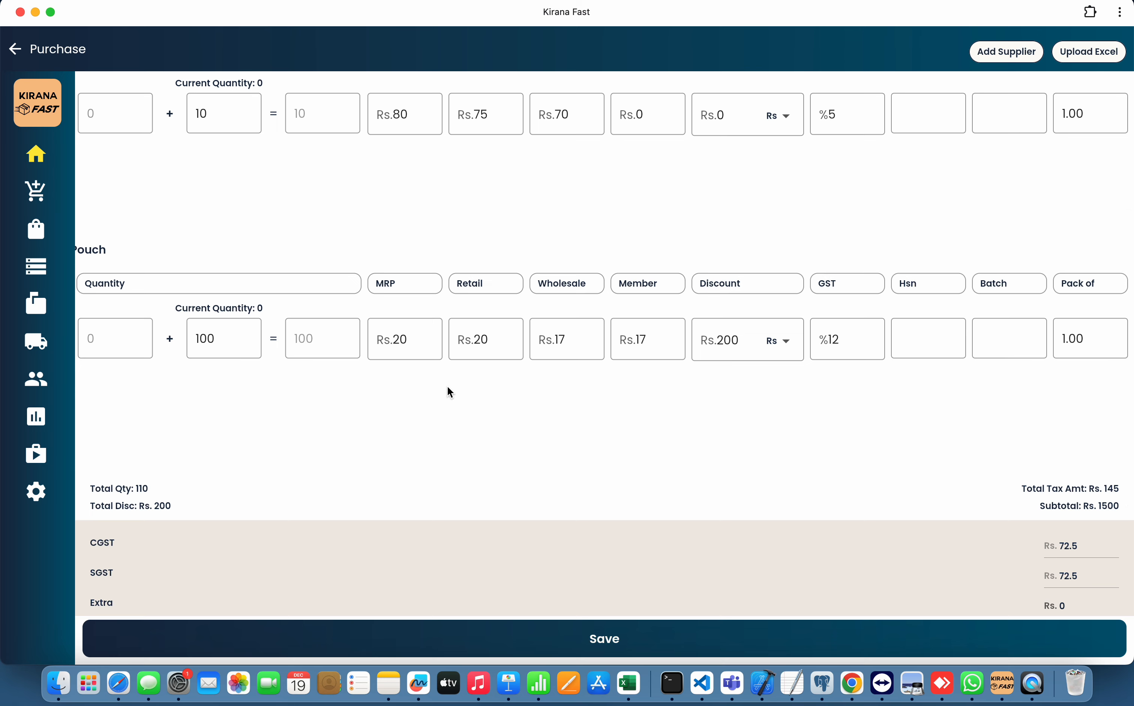
scroll(447, 387, "left", 1)
left_click(409, 391)
left_click_drag(410, 394, 737, 362)
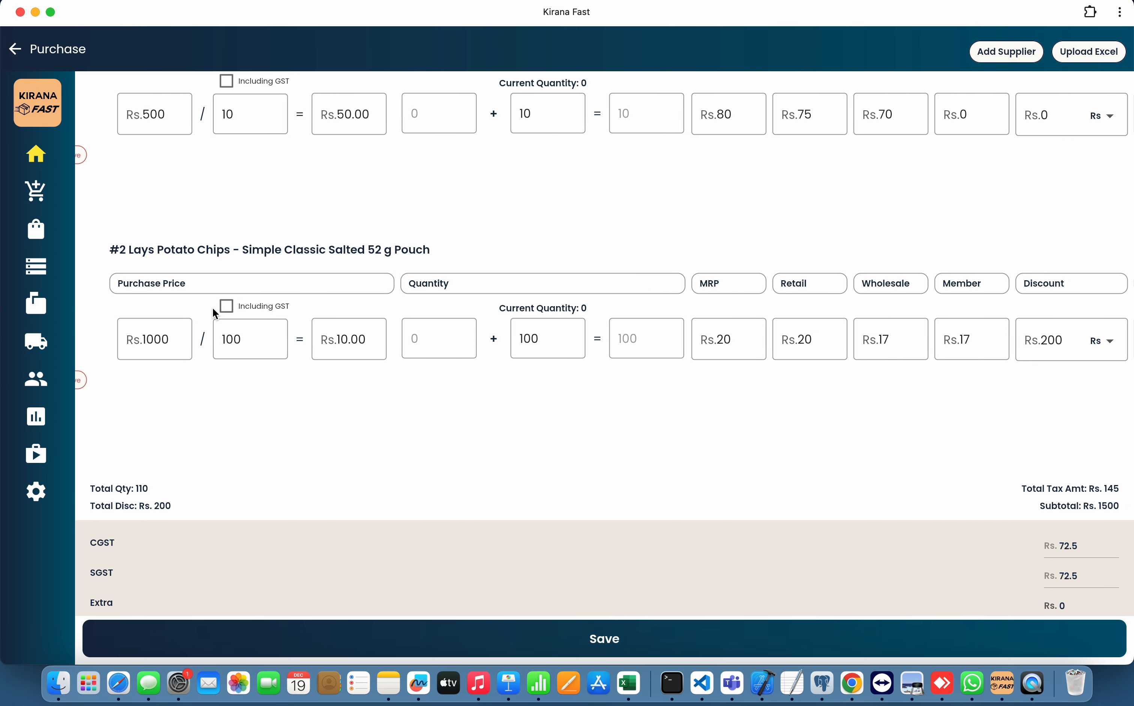
left_click(227, 307)
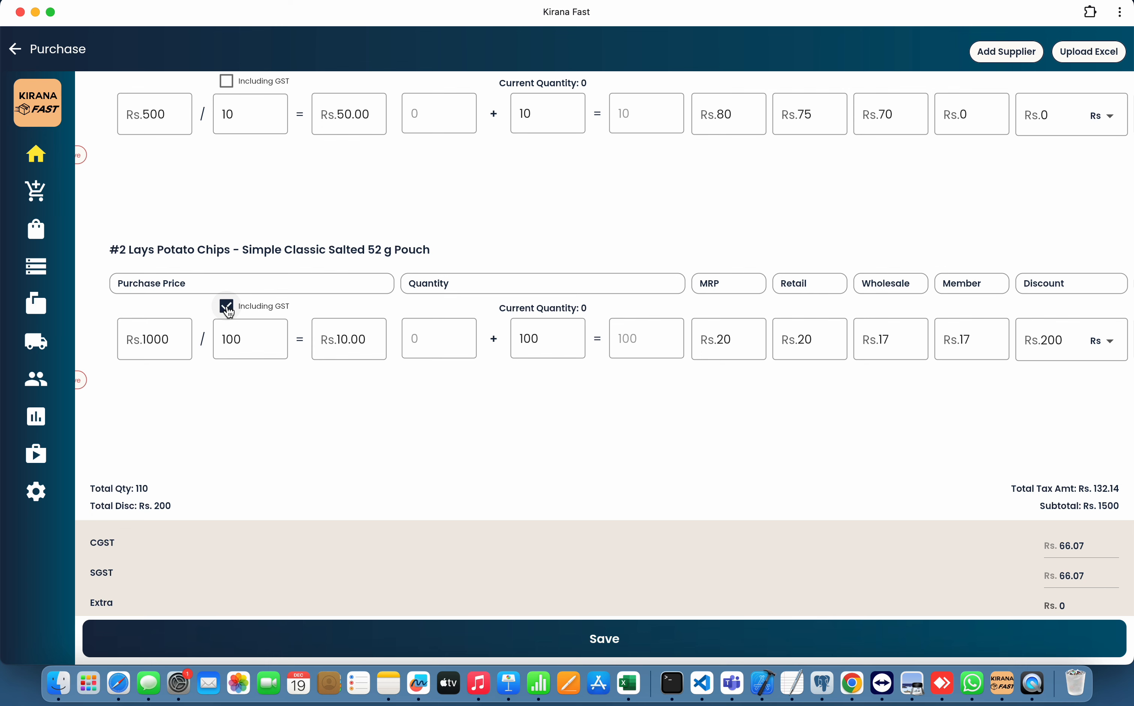
left_click(227, 307)
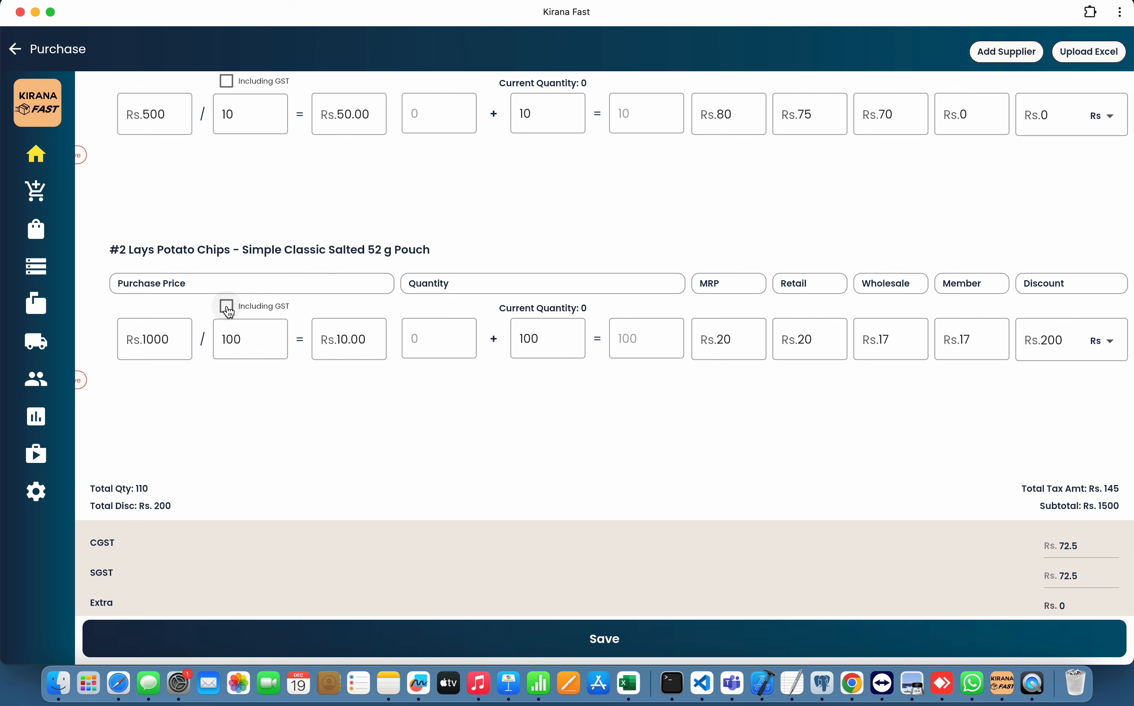
Save the purchase of Amul Gold milk and Lays Potato Chips.
scroll(279, 498, "down", 5)
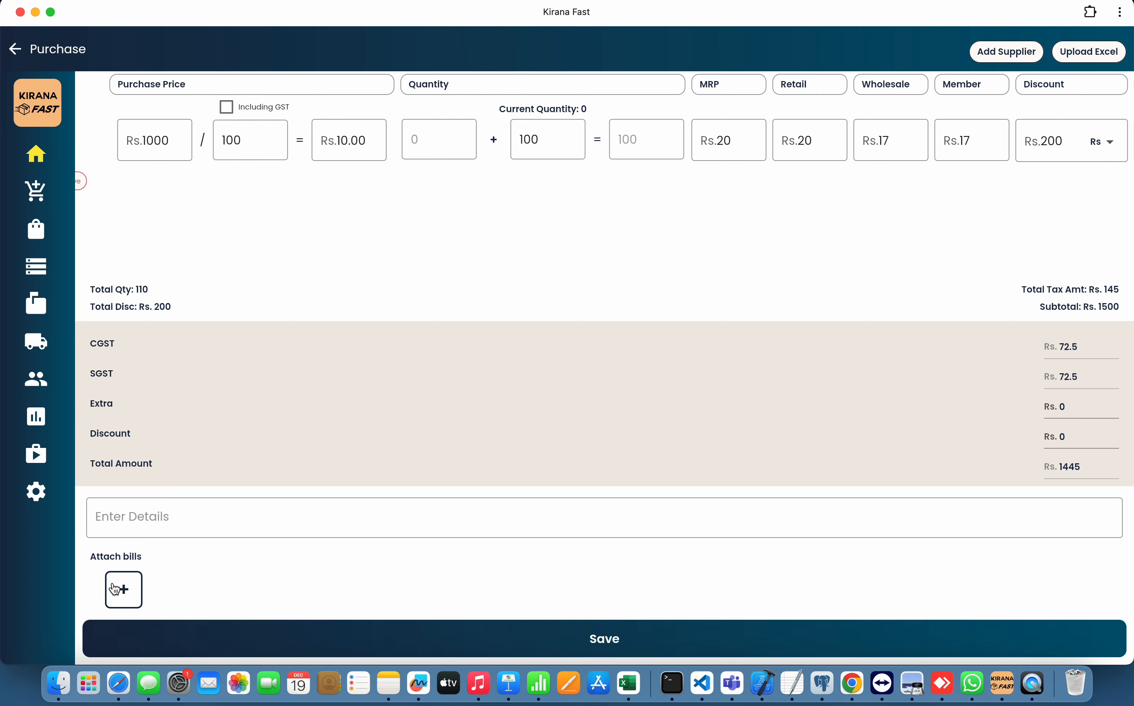
left_click(382, 639)
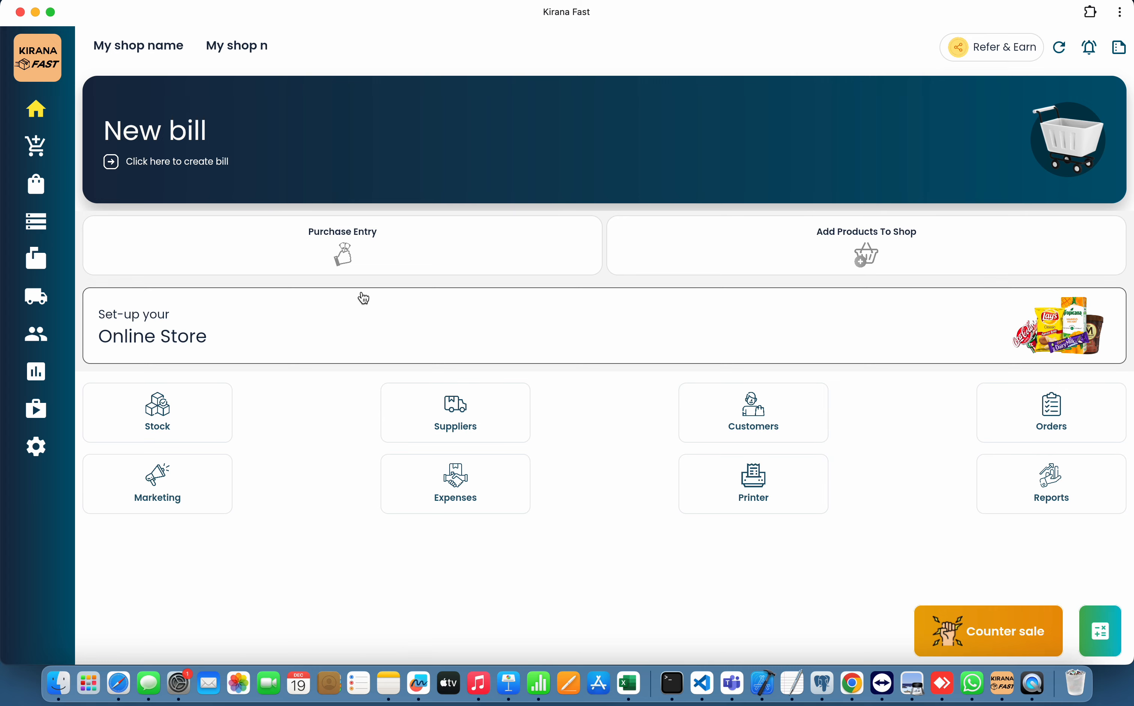
Start a new purchase entry and add the Amul Gold milk and the Lays Potato Chips from stock.
left_click(362, 258)
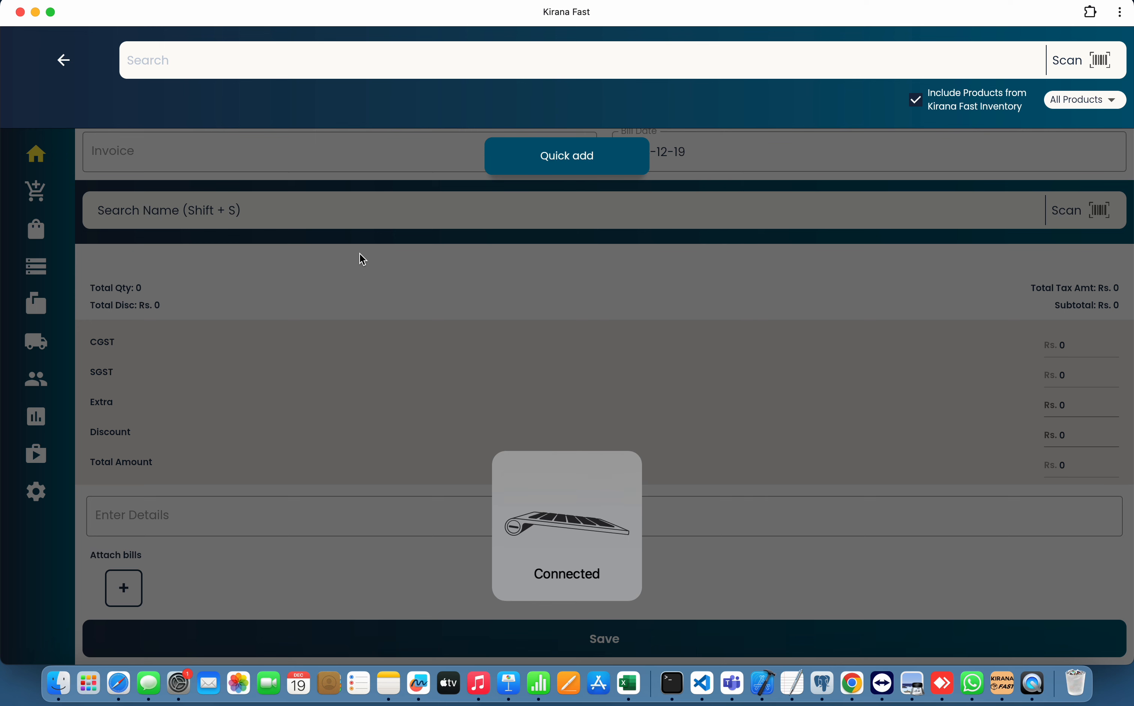
key("Return")
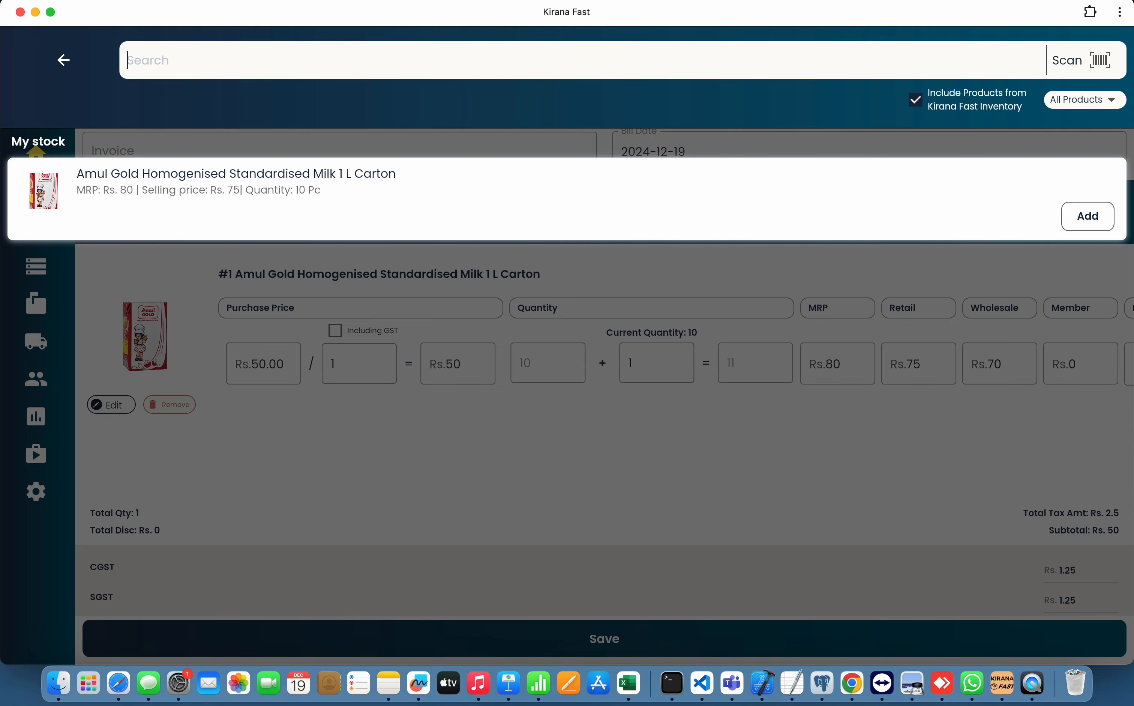
key("Return")
key("Escape")
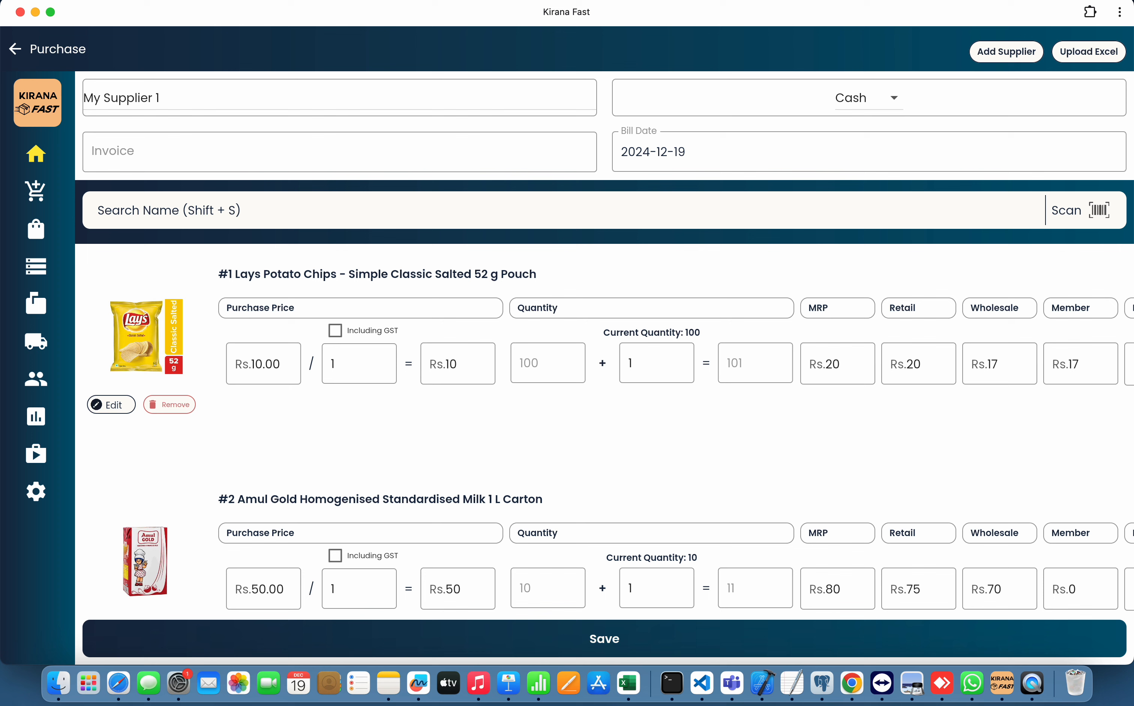
Choose test as the supplier and keep Cash as the payment method.
left_click(369, 103)
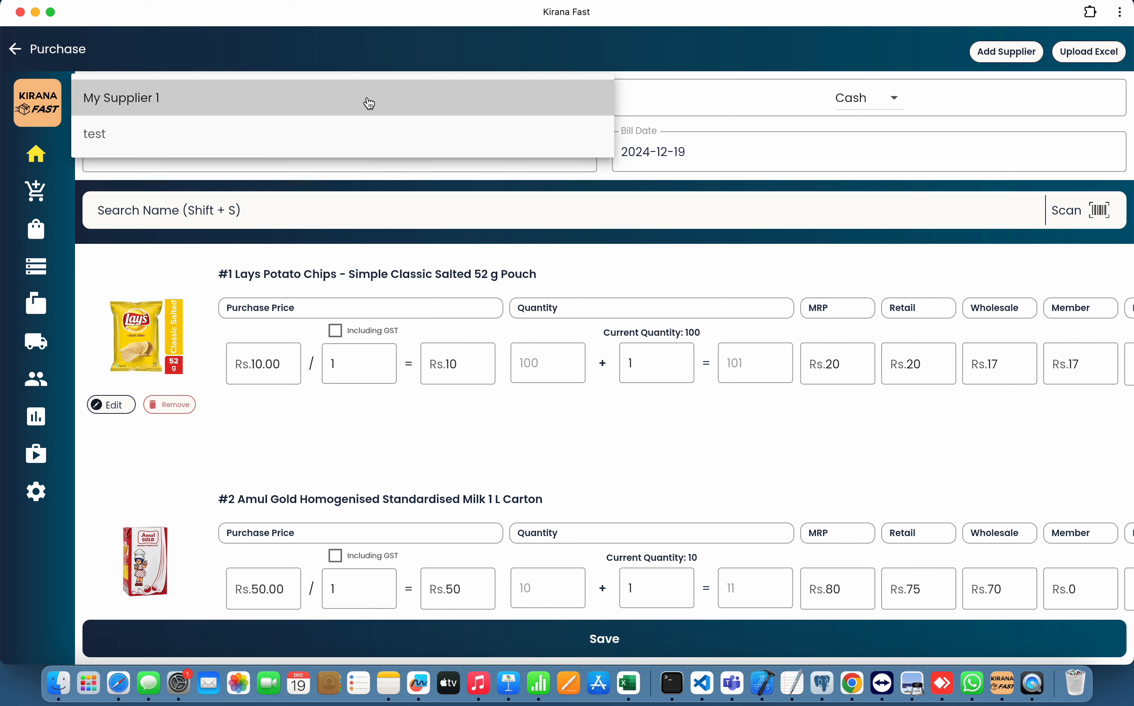
left_click(365, 132)
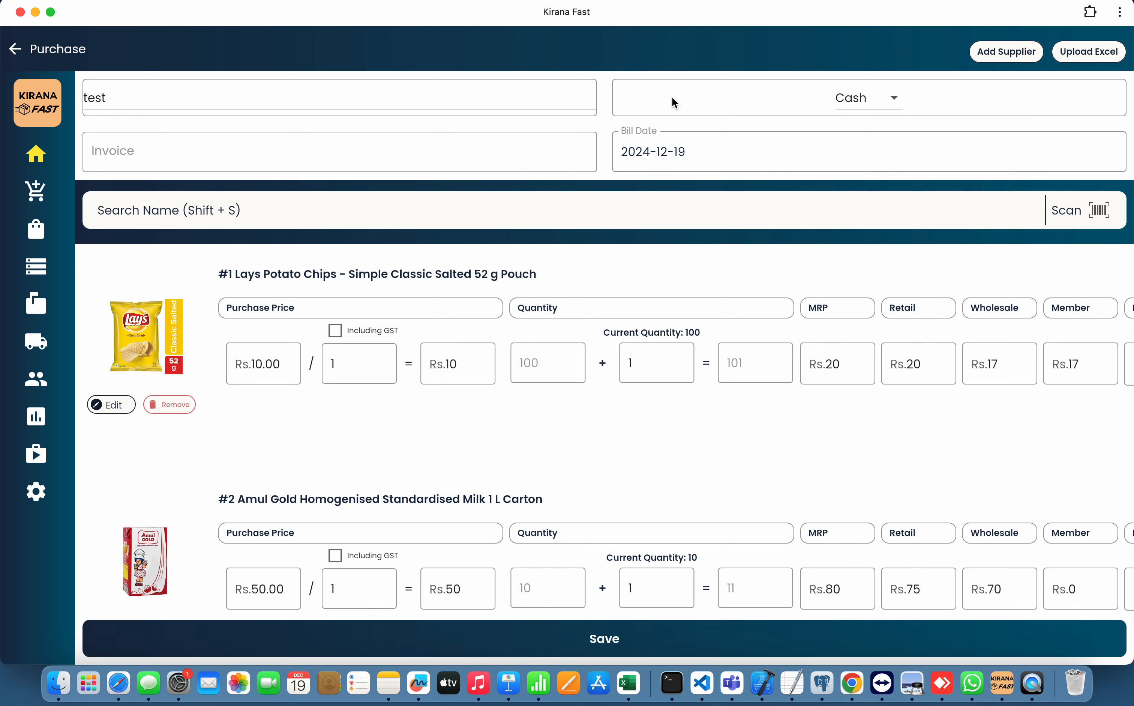
left_click(861, 98)
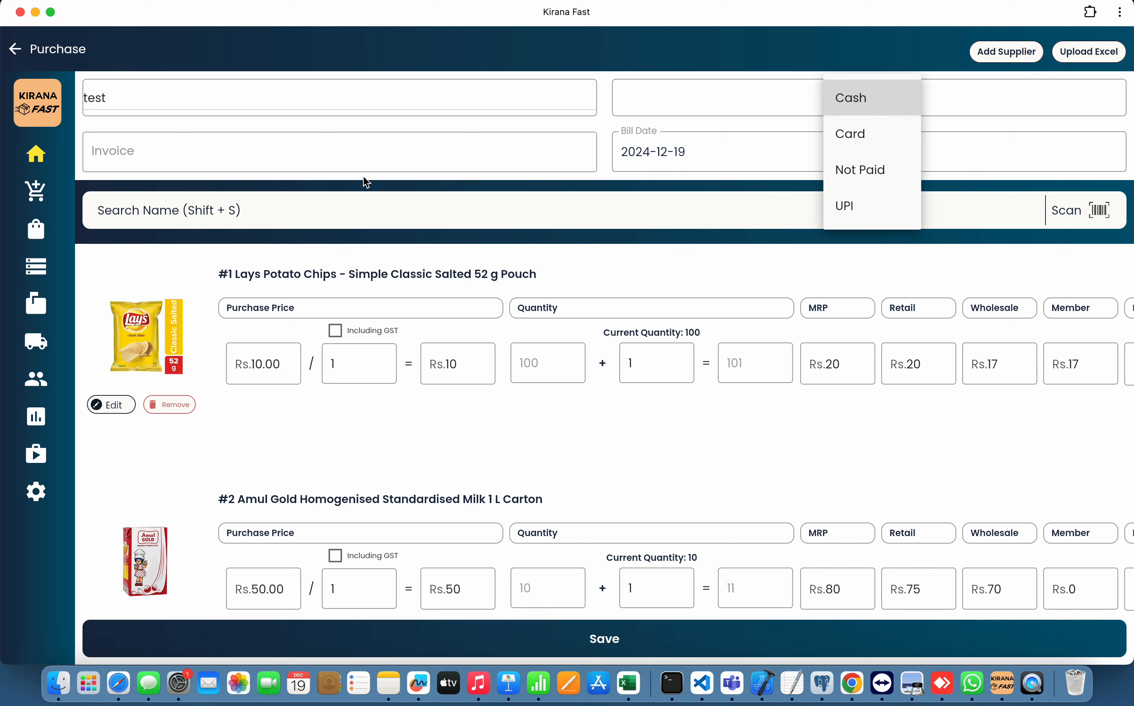
left_click(371, 148)
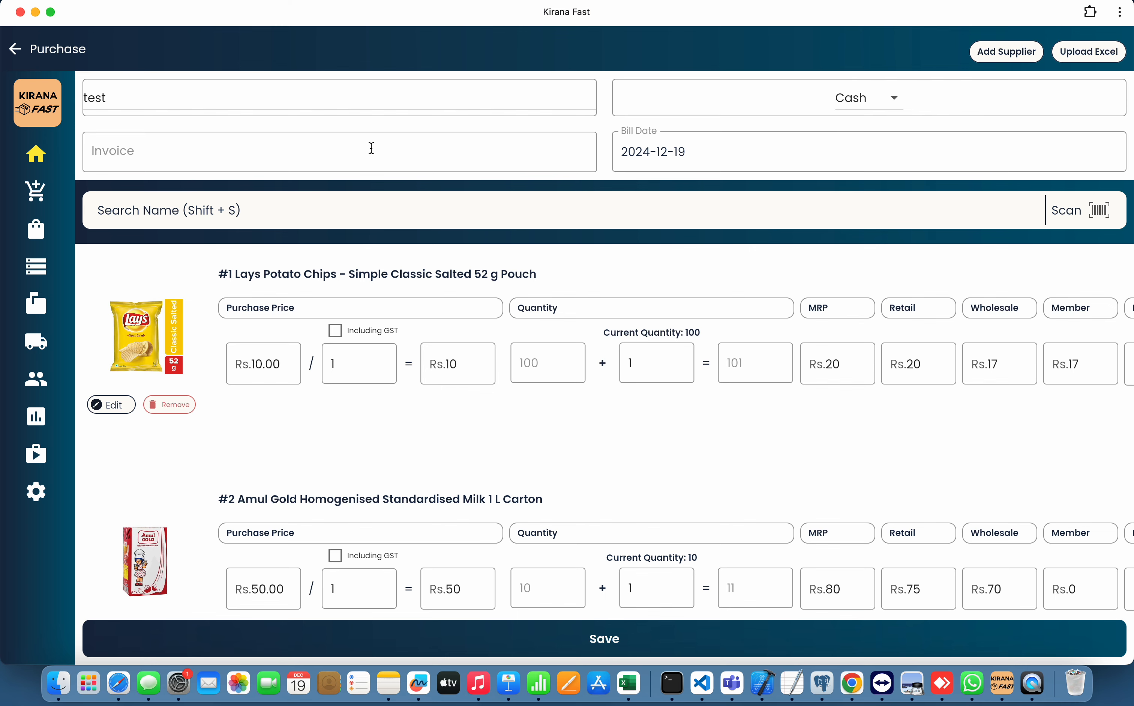
Set the Lays Potato Chips' total purchase price to Rs. 100 for a quantity of 10.
scroll(190, 273, "down", 2)
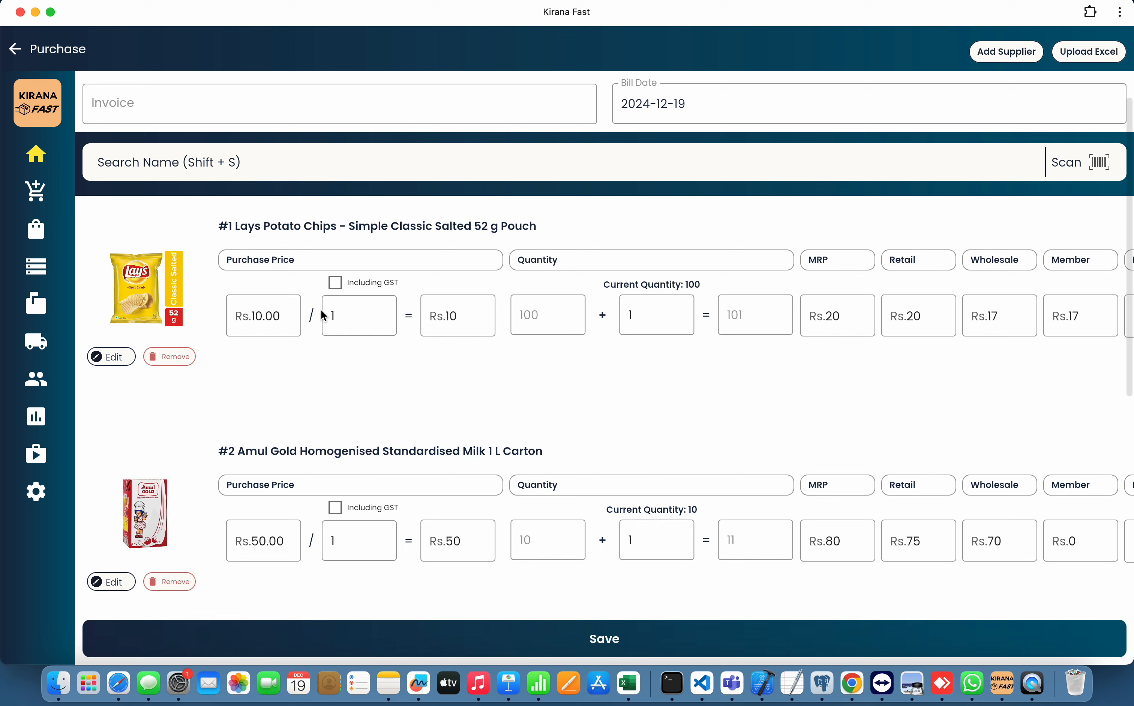
scroll(290, 364, "down", 2)
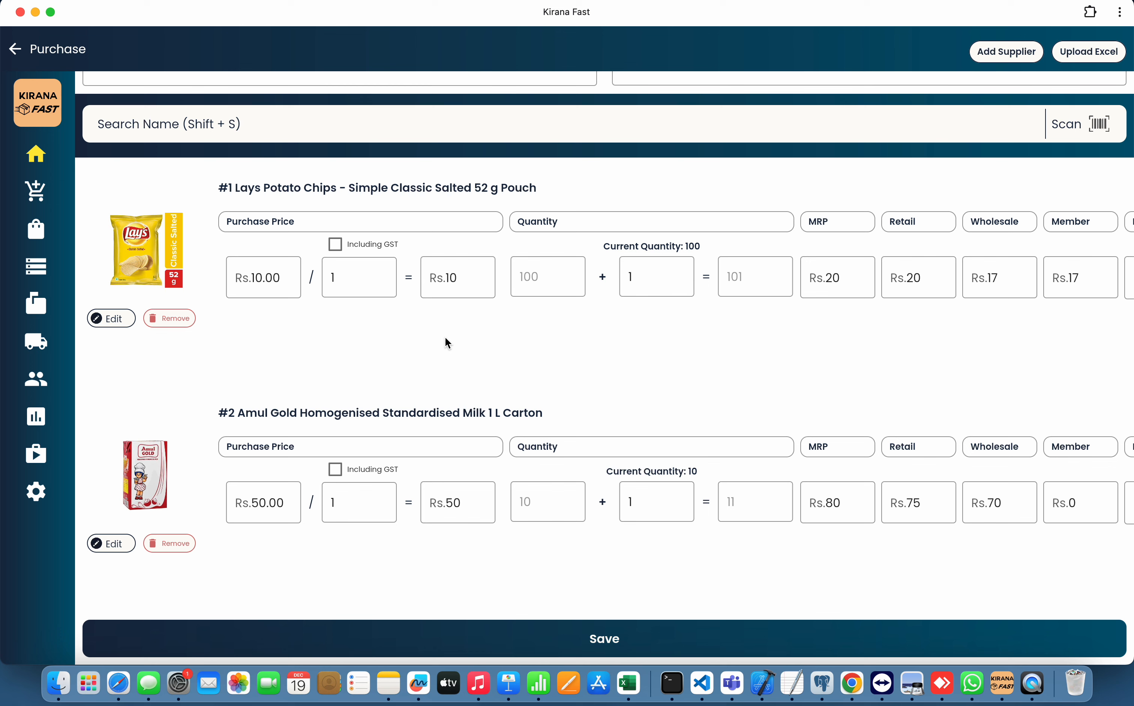
left_click(262, 279)
type("0")
left_click(342, 276)
type("0")
Review the Lays Potato Chips' quantity, selling prices, discount, GST, HSN, batch and pack fields.
left_click_drag(633, 321, 523, 330)
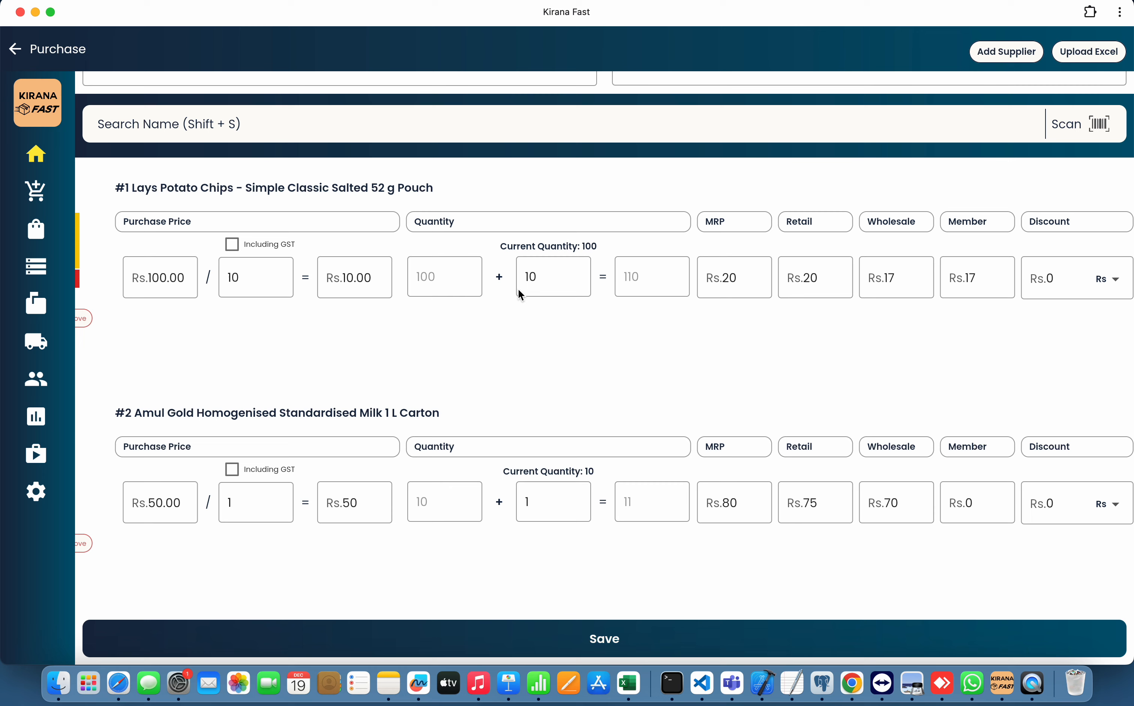
left_click_drag(675, 321, 612, 325)
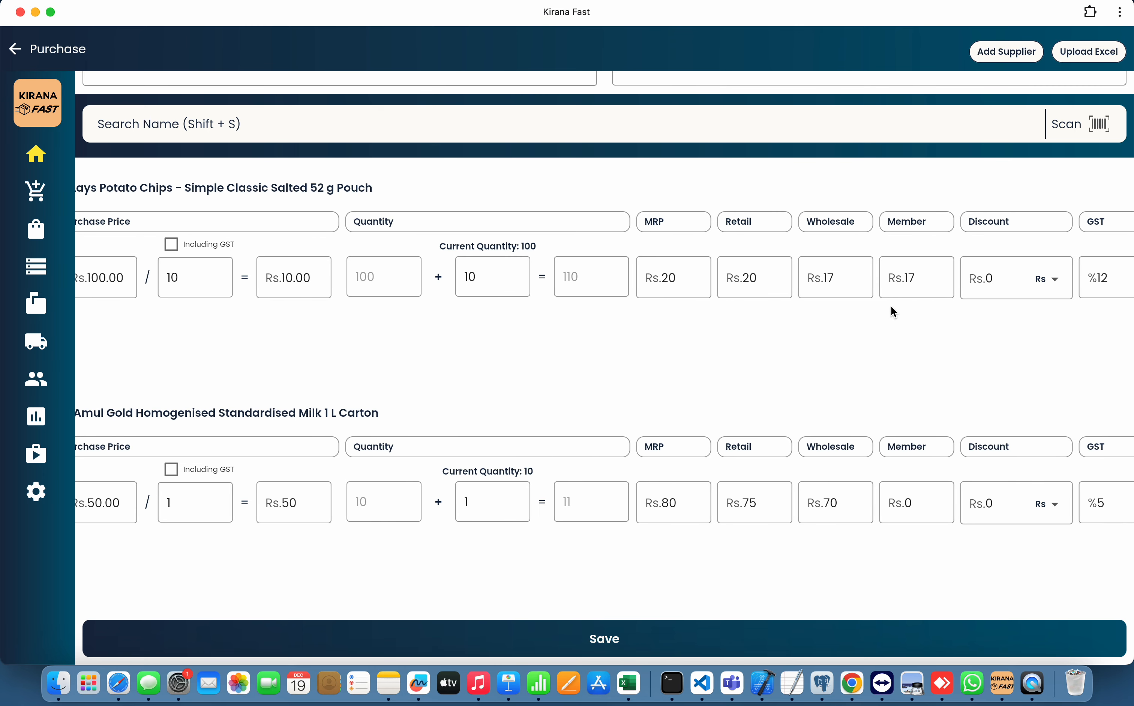
left_click_drag(883, 317, 838, 318)
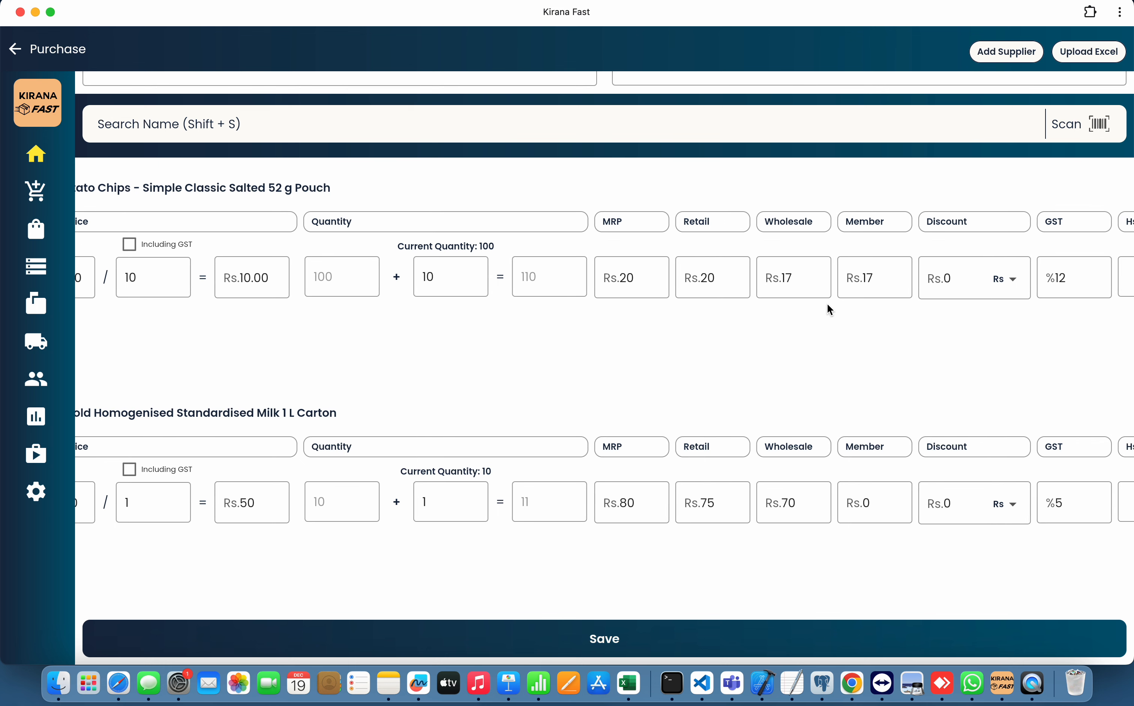
left_click_drag(948, 320, 890, 324)
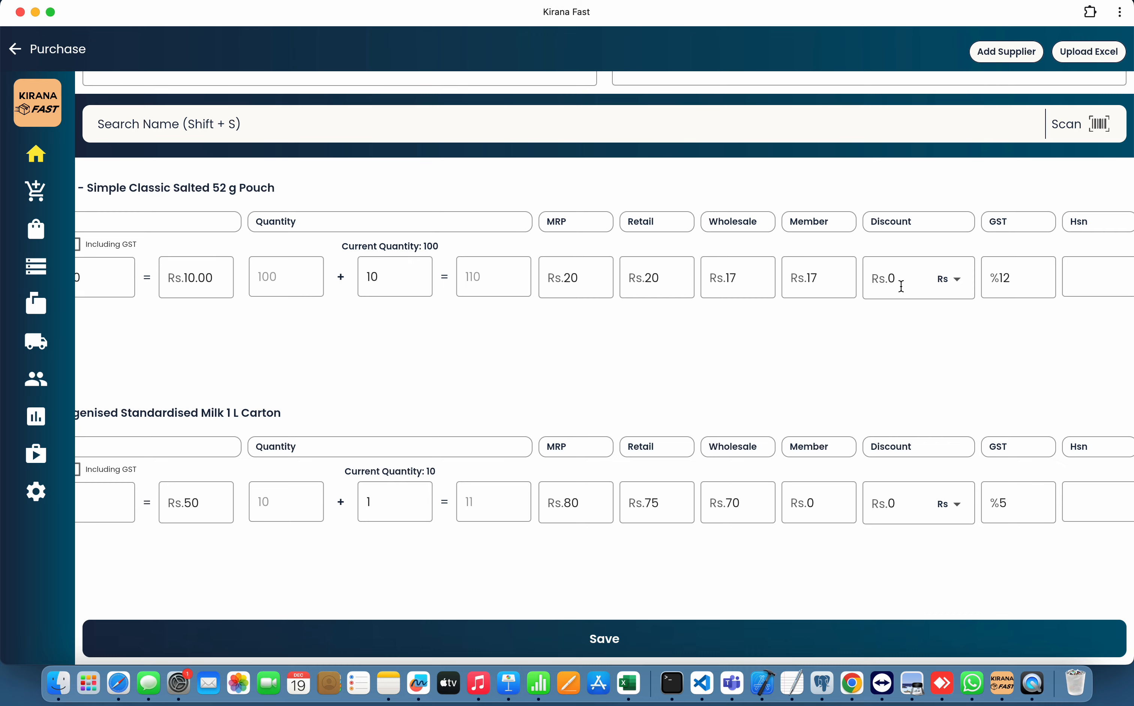
left_click_drag(941, 334, 699, 380)
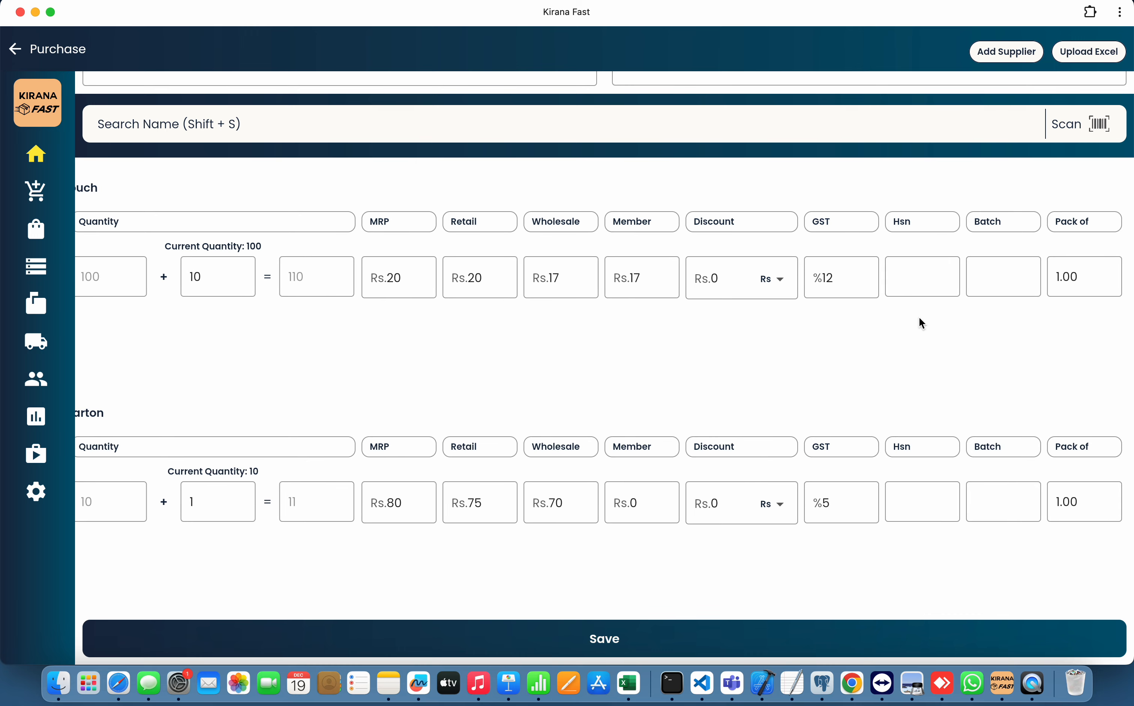
left_click_drag(490, 329, 783, 356)
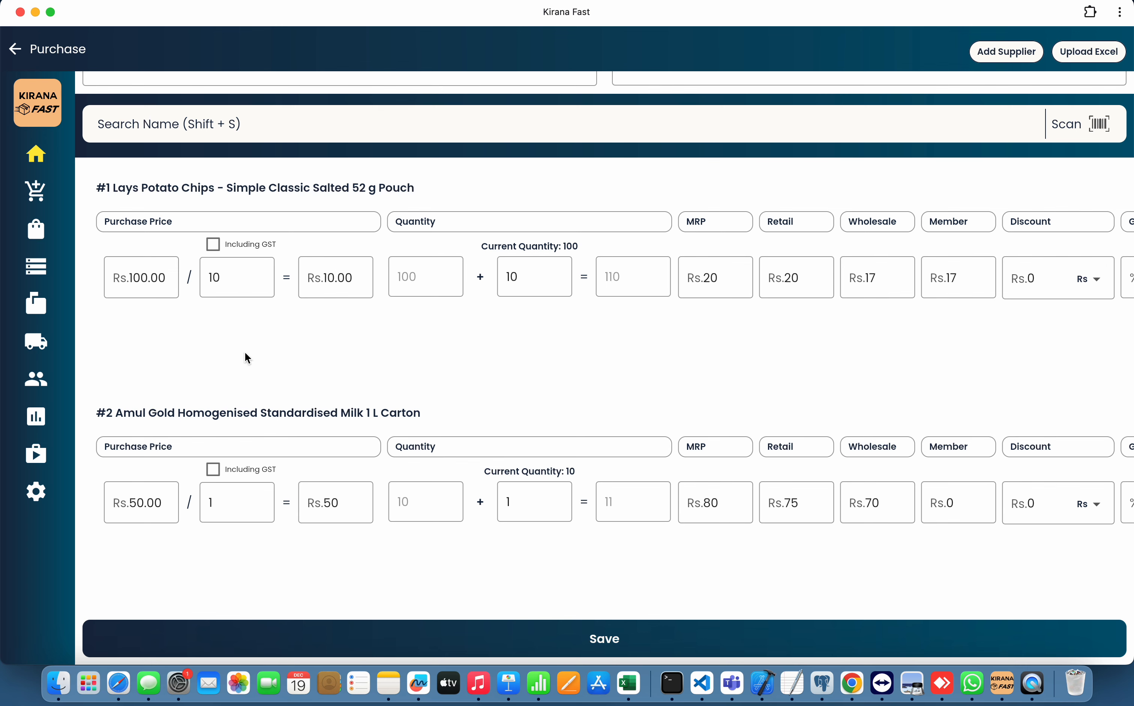
Set the Amul Gold milk's total purchase price to Rs. 600 for a quantity of 10.
scroll(257, 420, "down", 2)
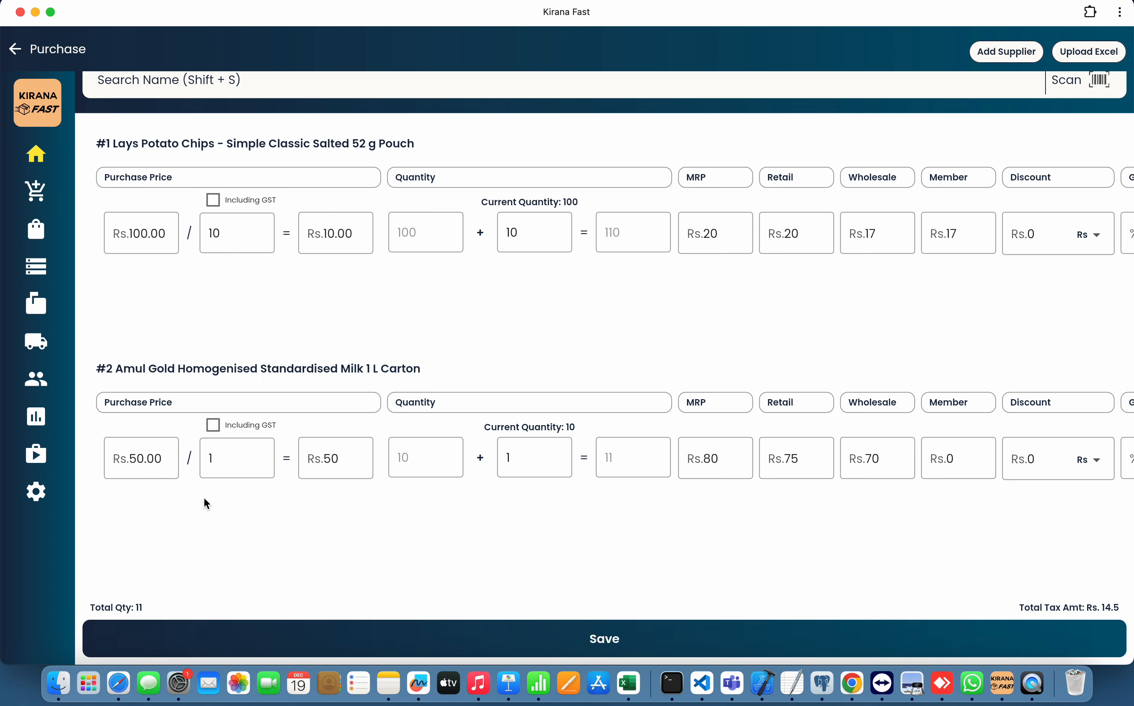
left_click(150, 455)
key("BackSpace")
key("BackSpace")
key("BackSpace")
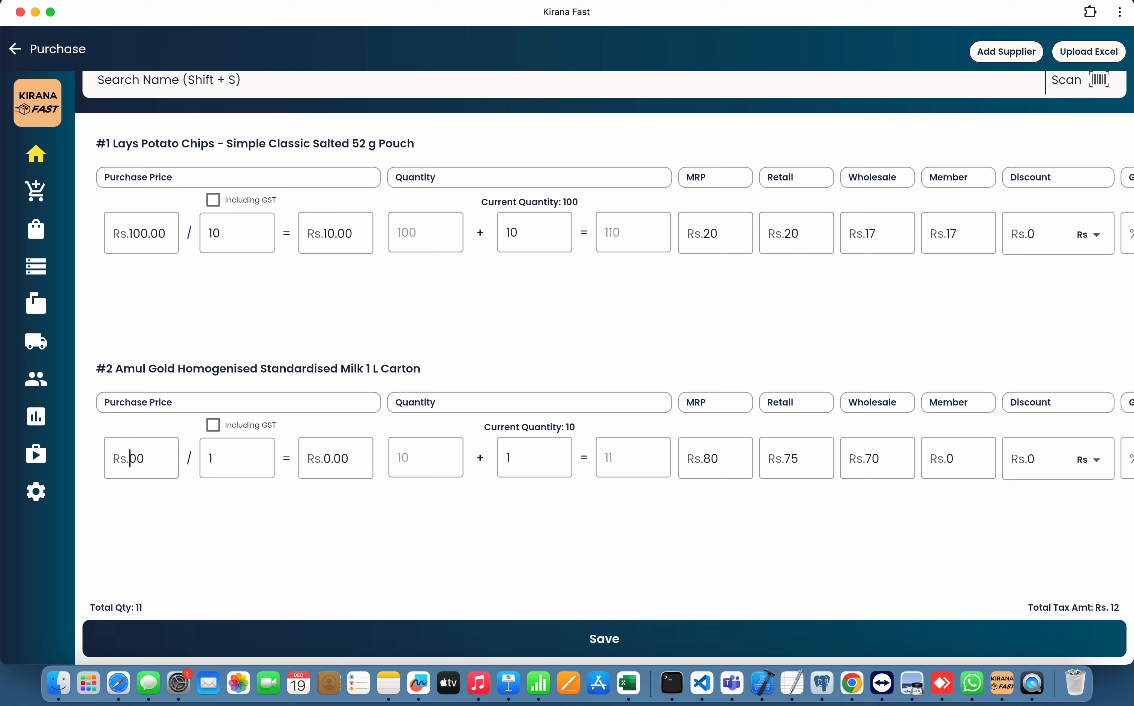
type("600")
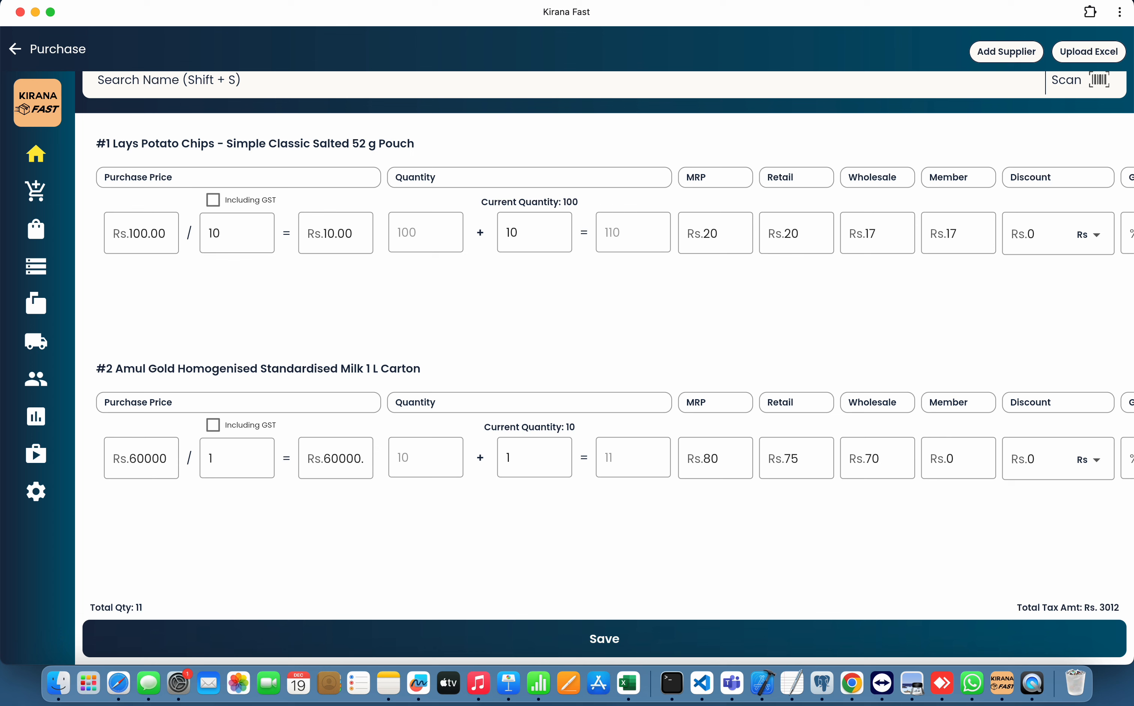
key("BackSpace")
key("BackSpace")
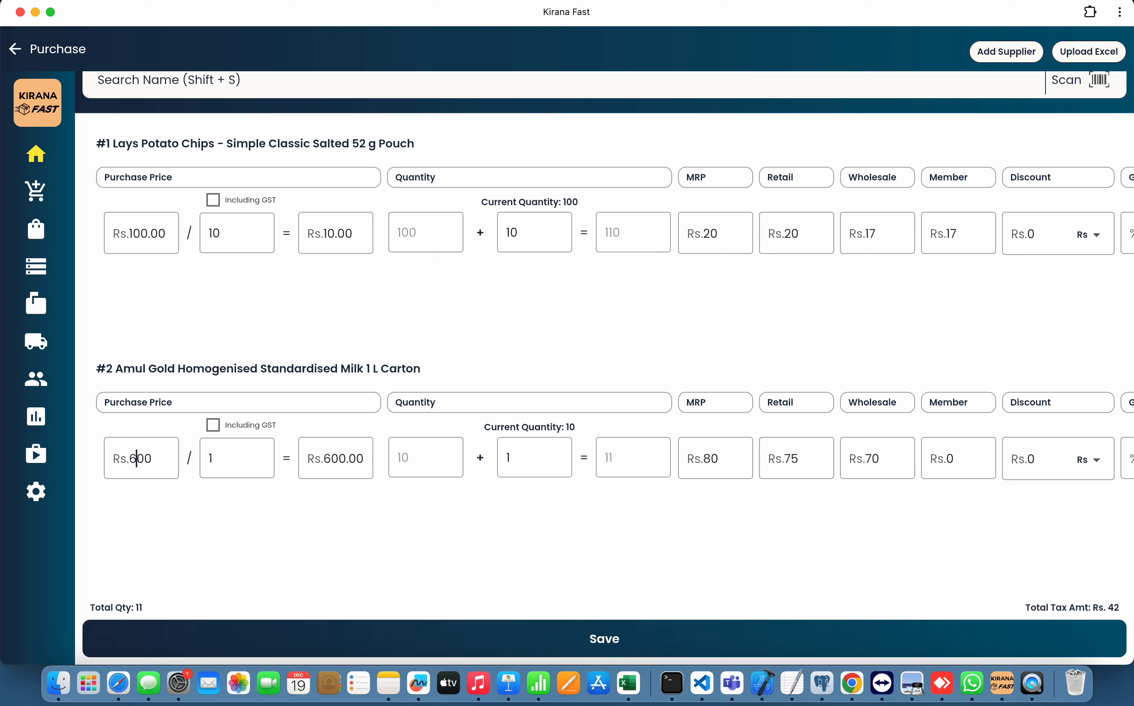
left_click(231, 456)
type("0")
Check the Amul Gold milk's remaining fields and the purchase totals, and save the purchase.
scroll(467, 488, "right", 5)
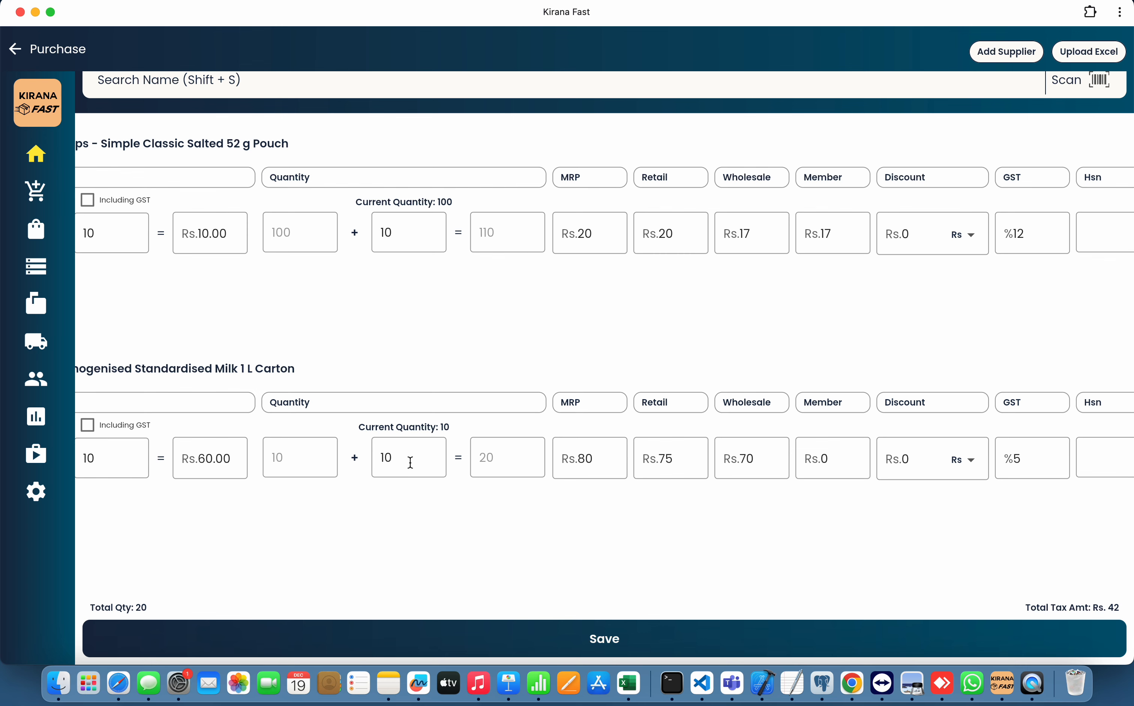
left_click_drag(572, 492, 424, 501)
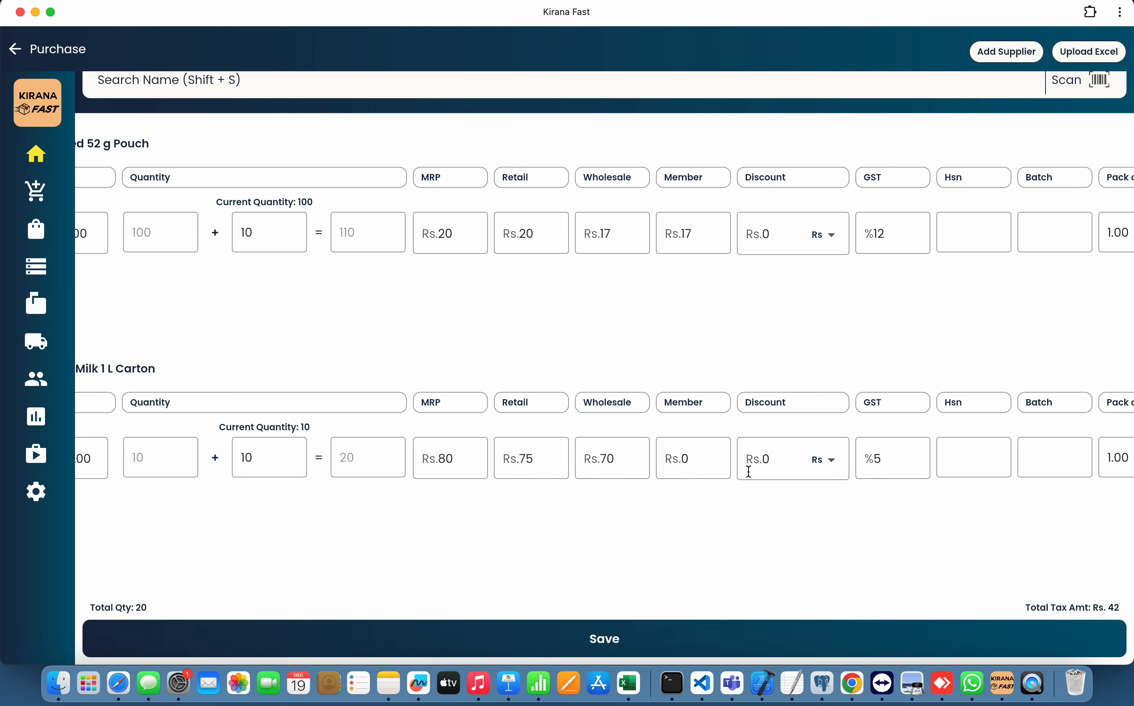
left_click_drag(815, 498, 734, 497)
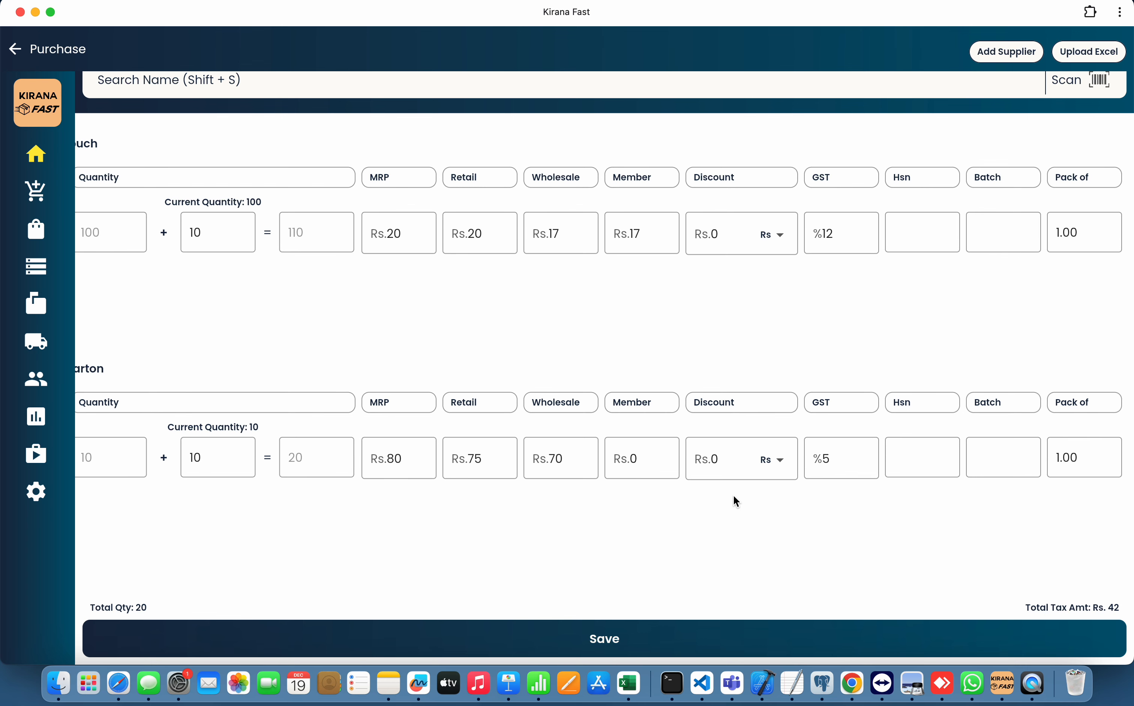
scroll(610, 538, "down", 1)
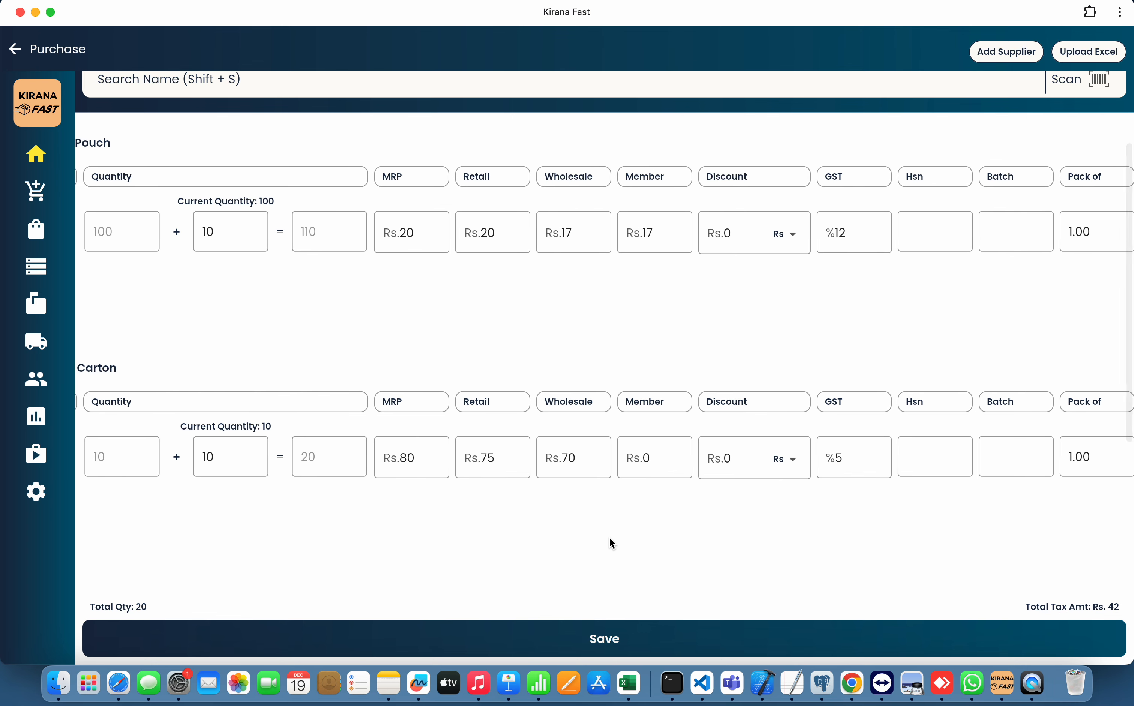
scroll(609, 537, "down", 8)
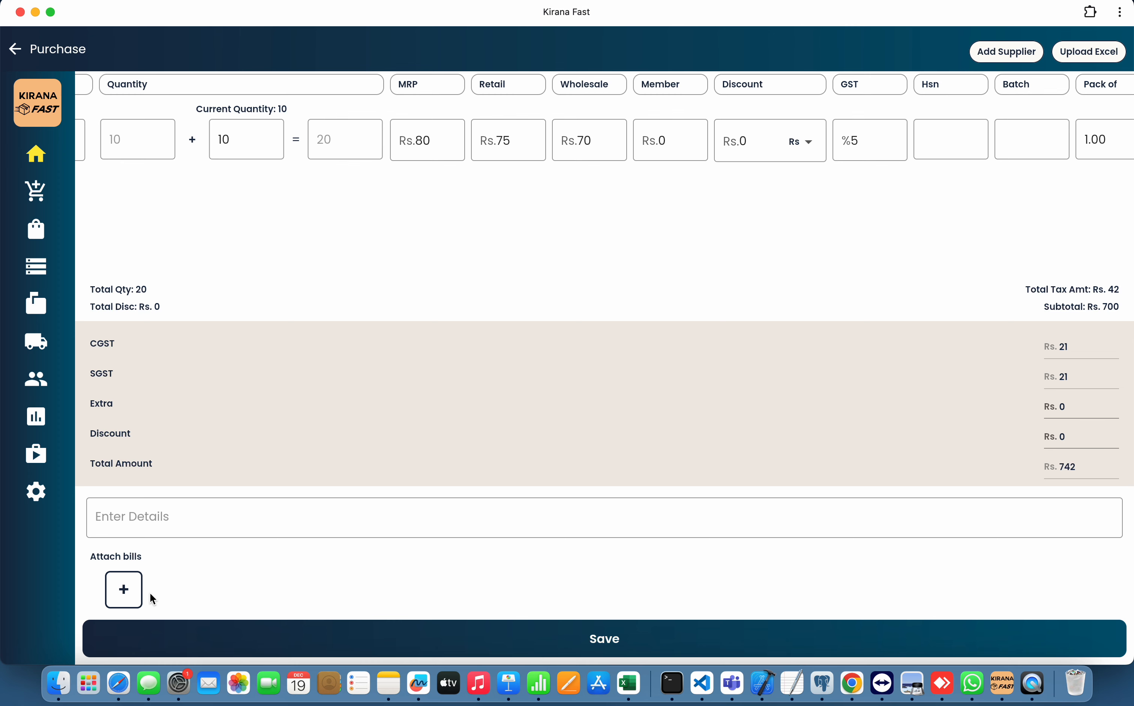
left_click(493, 629)
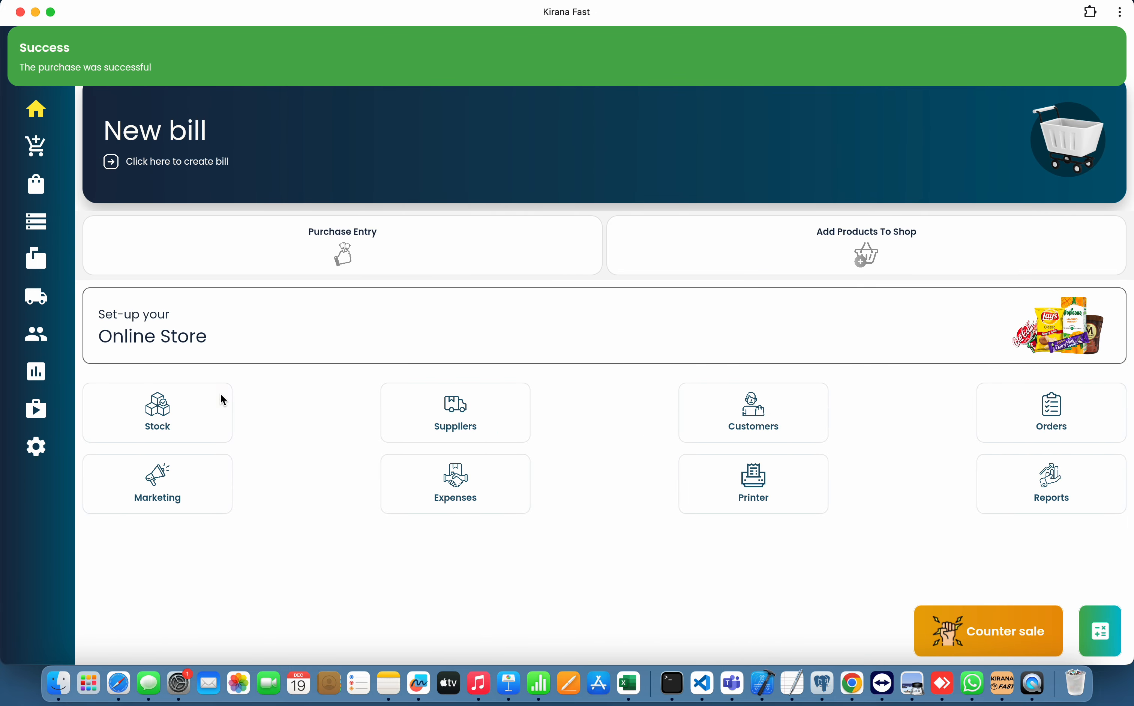
Open the stock inventory and check the updated quantities in the product details of the Lays Potato Chips and the Amul Gold milk.
left_click(219, 396)
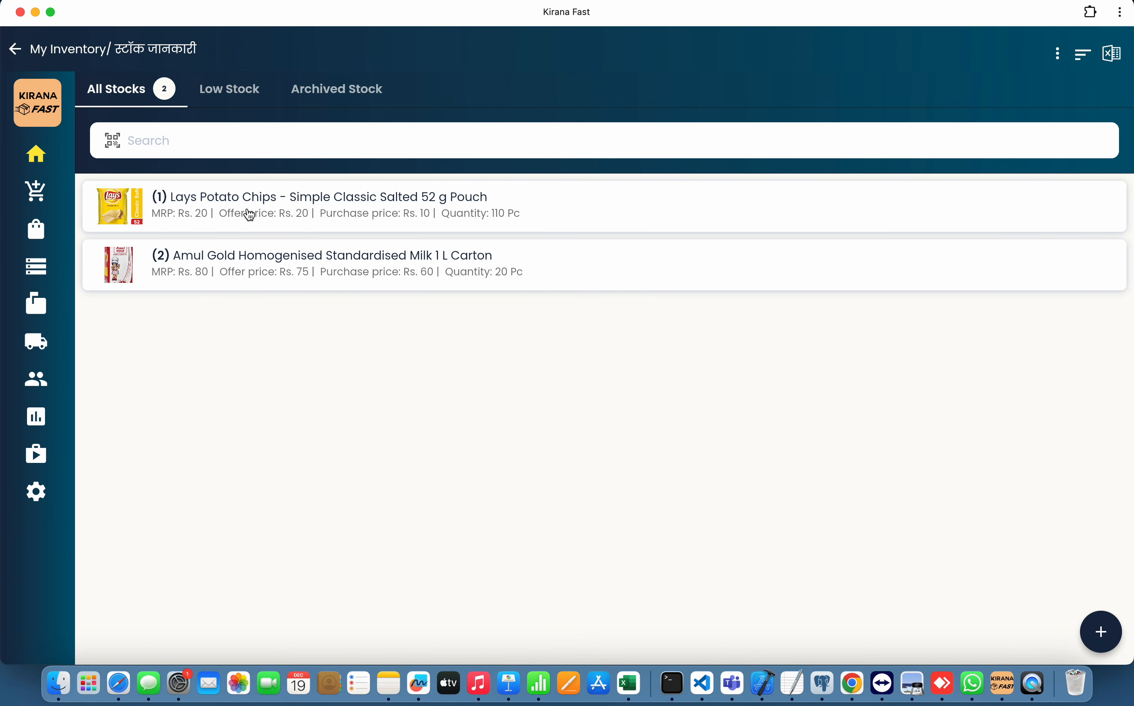
left_click(266, 216)
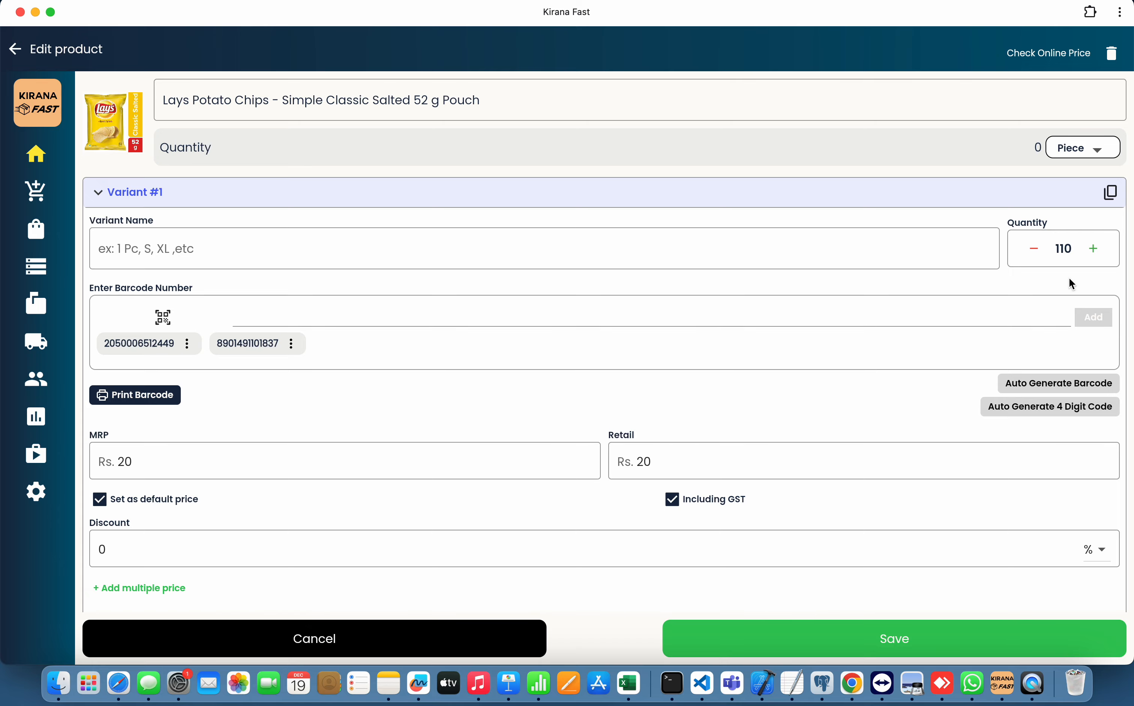
left_click(10, 49)
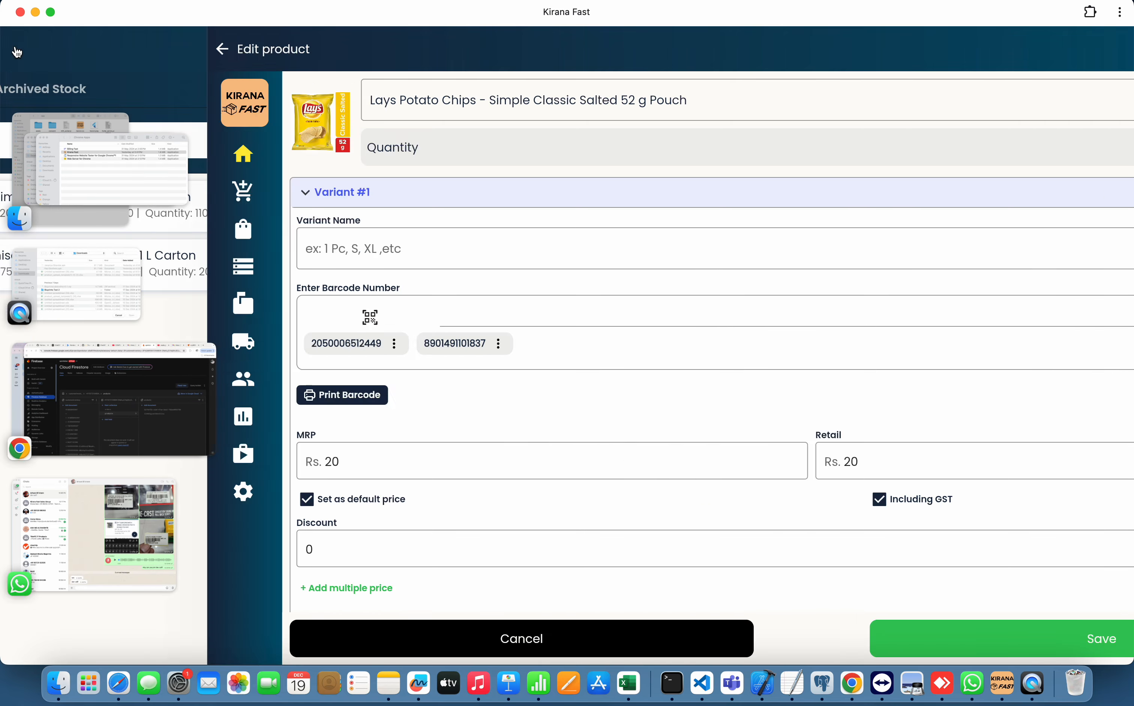
left_click(582, 254)
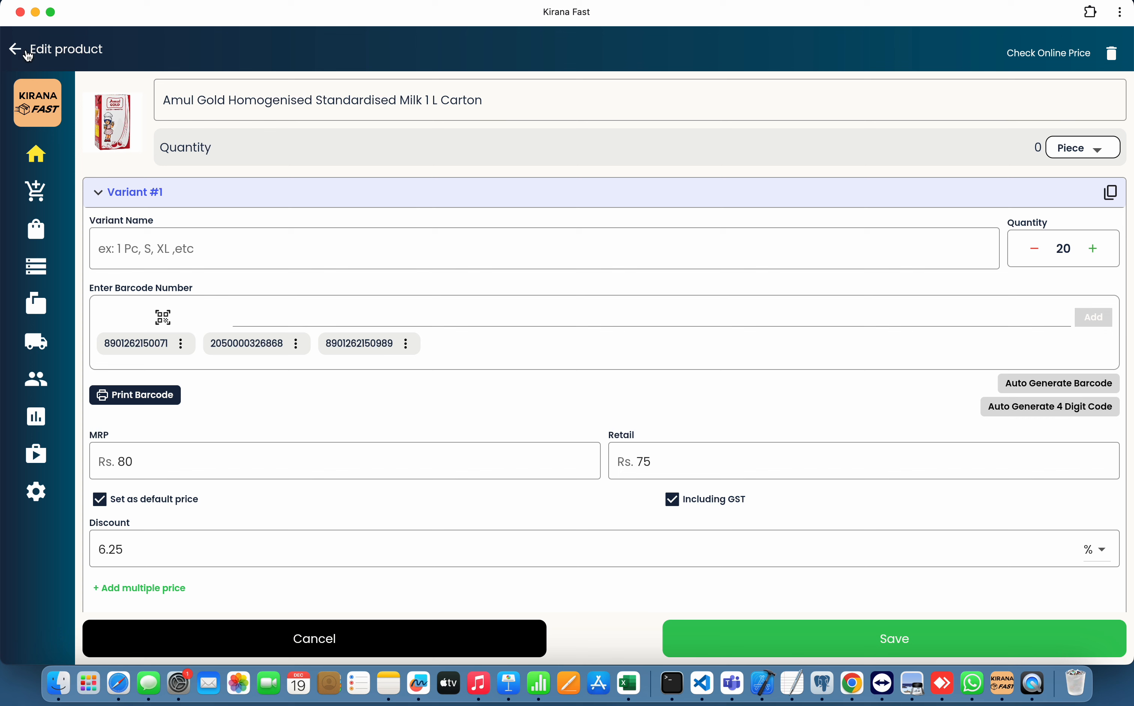
left_click(1033, 685)
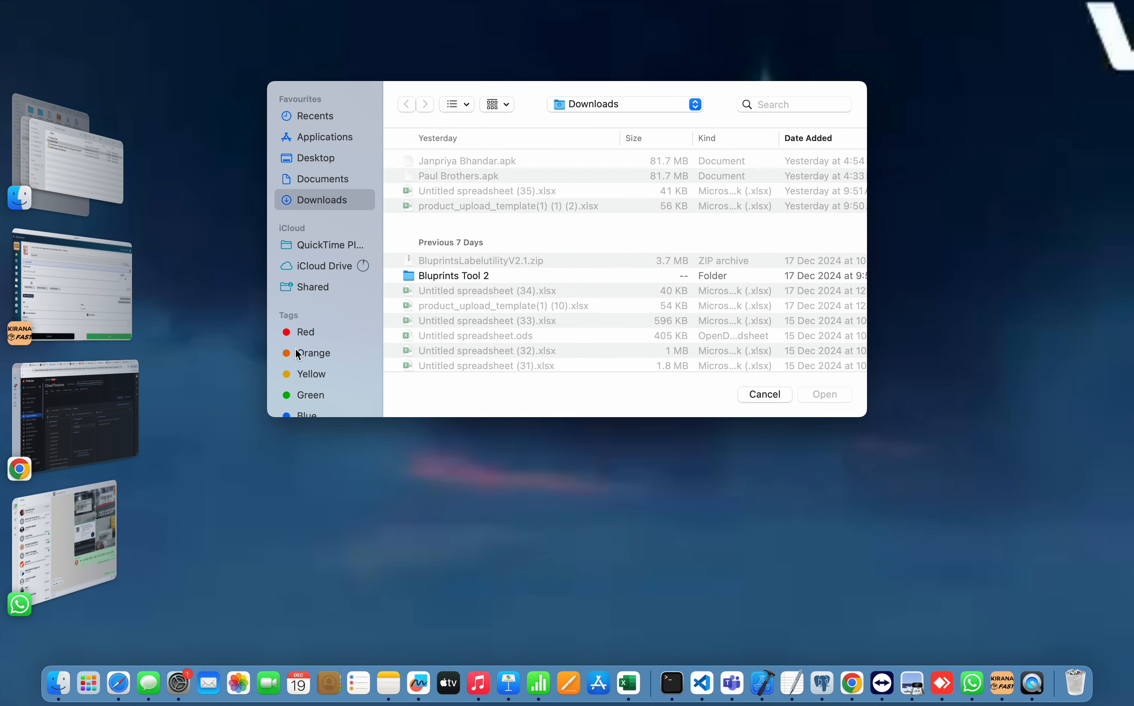
left_click(88, 282)
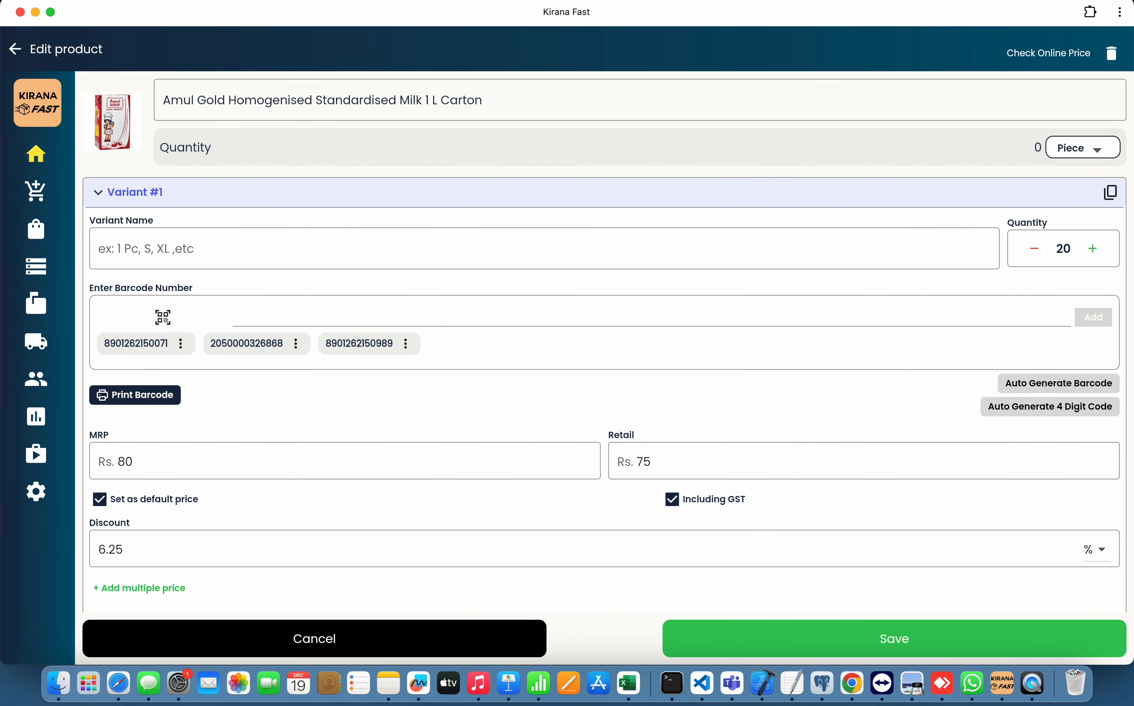